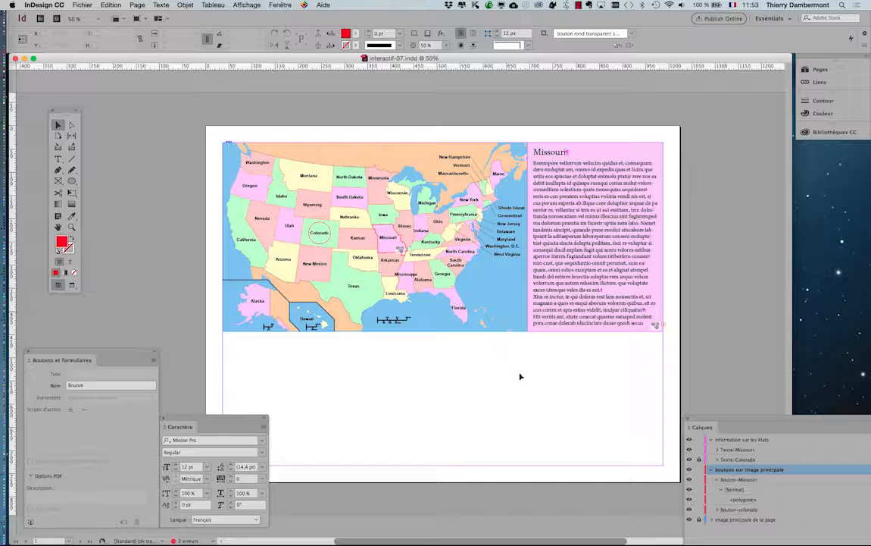
# View the installed InDesign version information and check which export commands are available for the open document
pyautogui.click(82, 5)
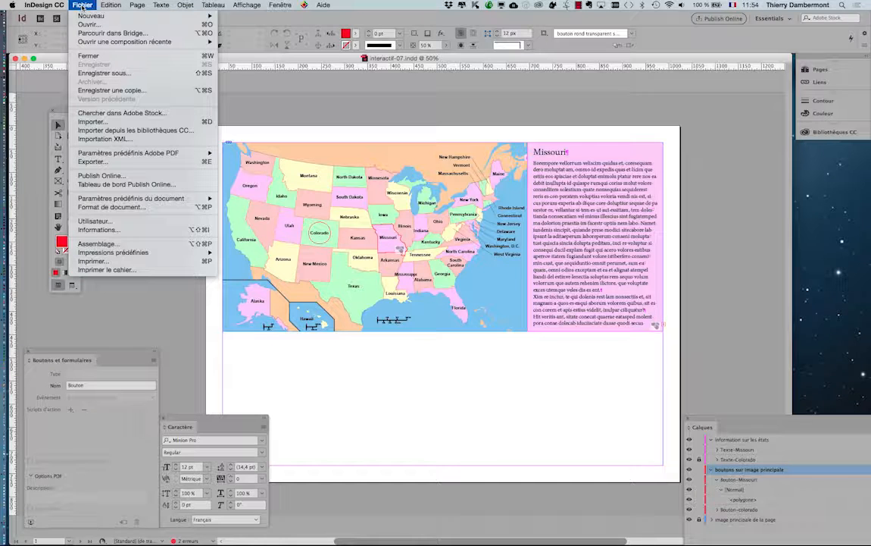
pyautogui.moveTo(38, 4)
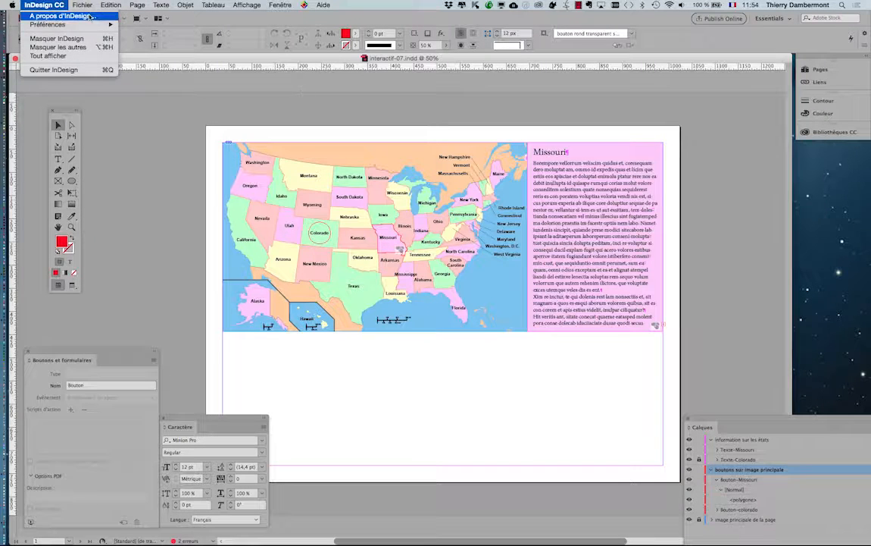
pyautogui.click(61, 16)
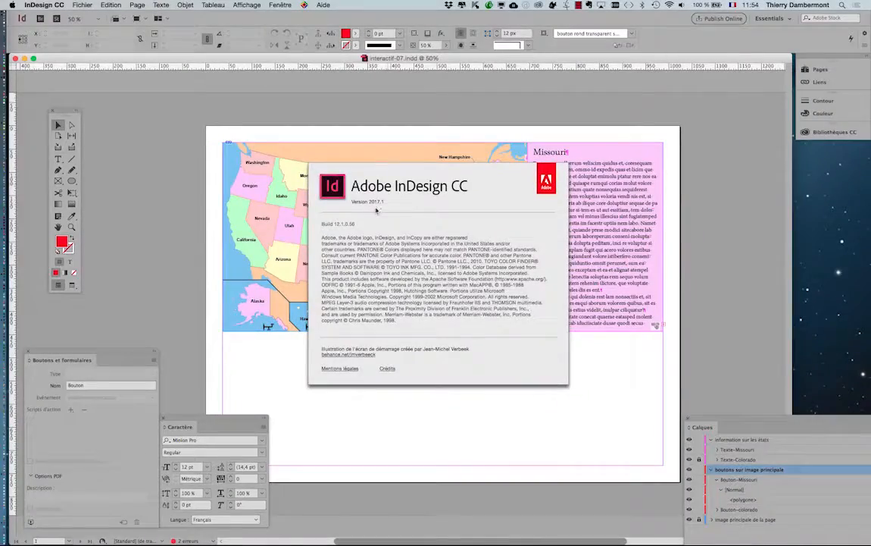
pyautogui.click(339, 190)
pyautogui.click(84, 4)
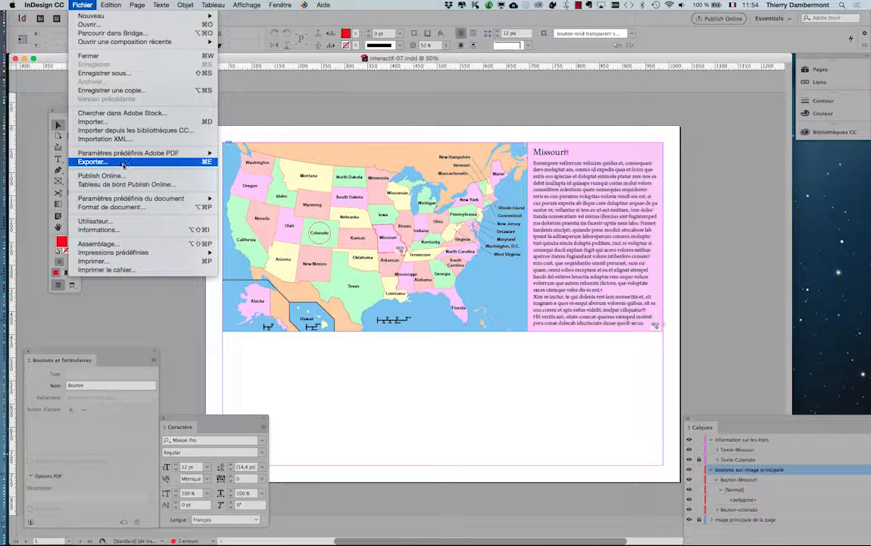
pyautogui.click(304, 112)
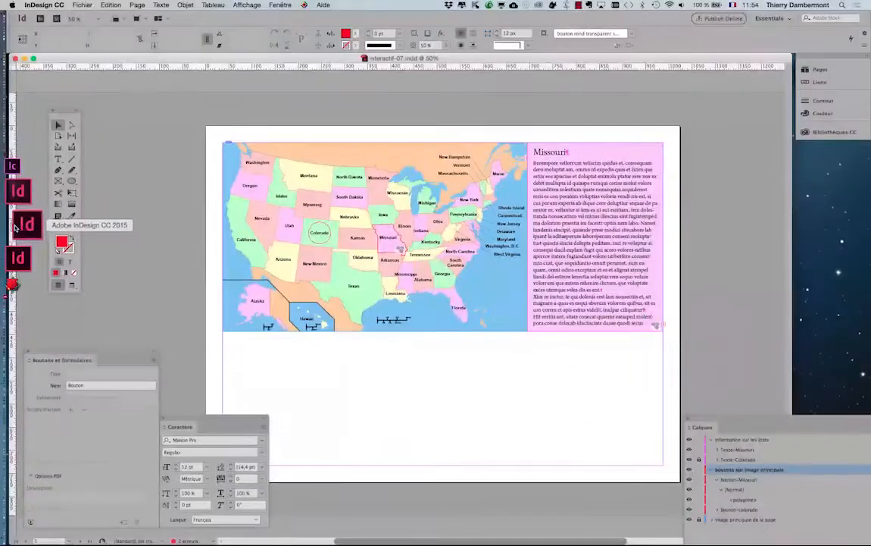
# Switch to Adobe InDesign CC 2015 and view its version information
pyautogui.click(15, 226)
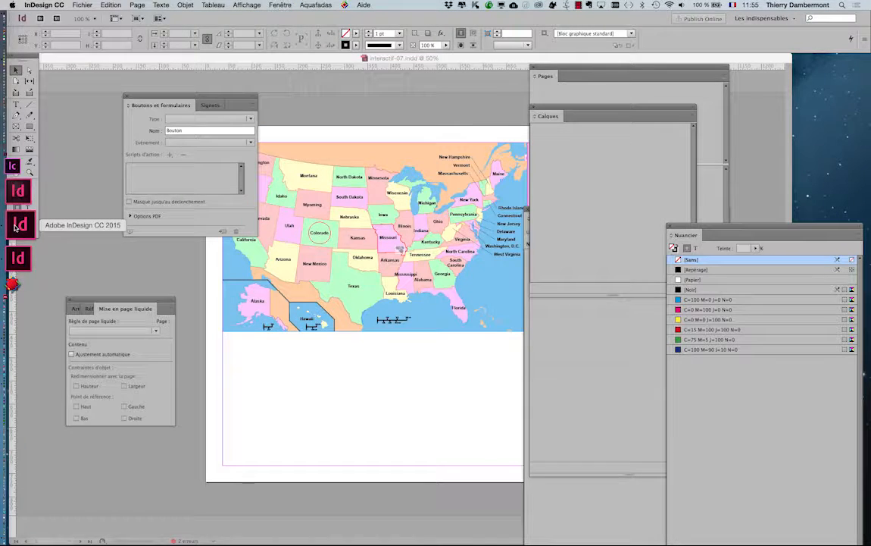
pyautogui.click(51, 6)
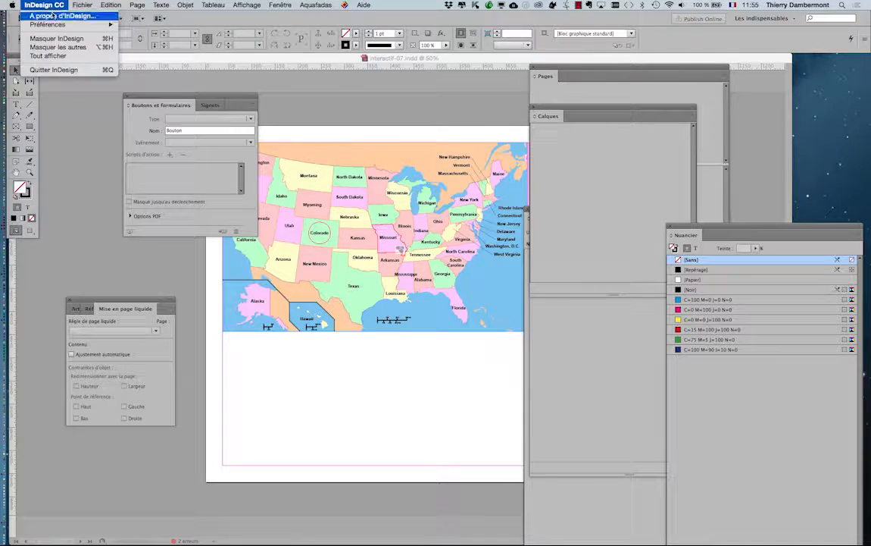
pyautogui.click(61, 15)
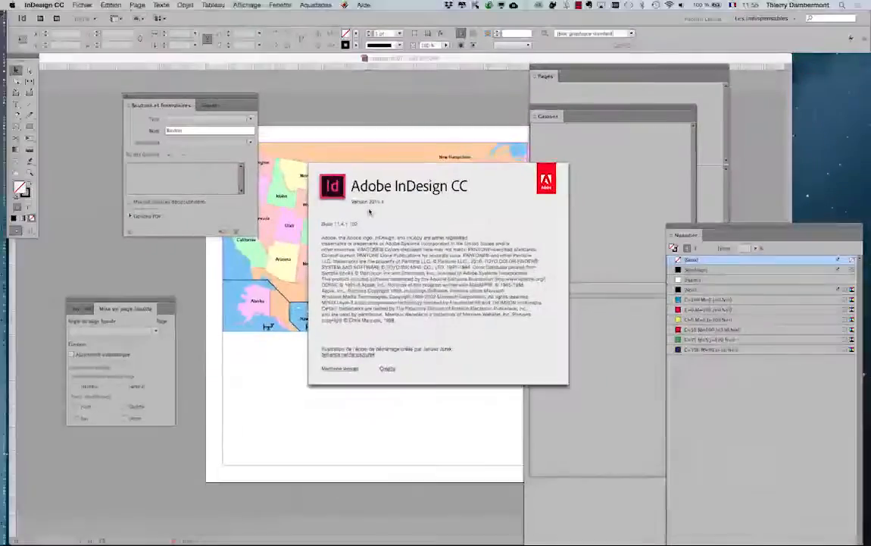
pyautogui.click(369, 218)
# Hide the other applications and reset the Les indispensables workspace, with the tools arranged in two columns
pyautogui.click(44, 4)
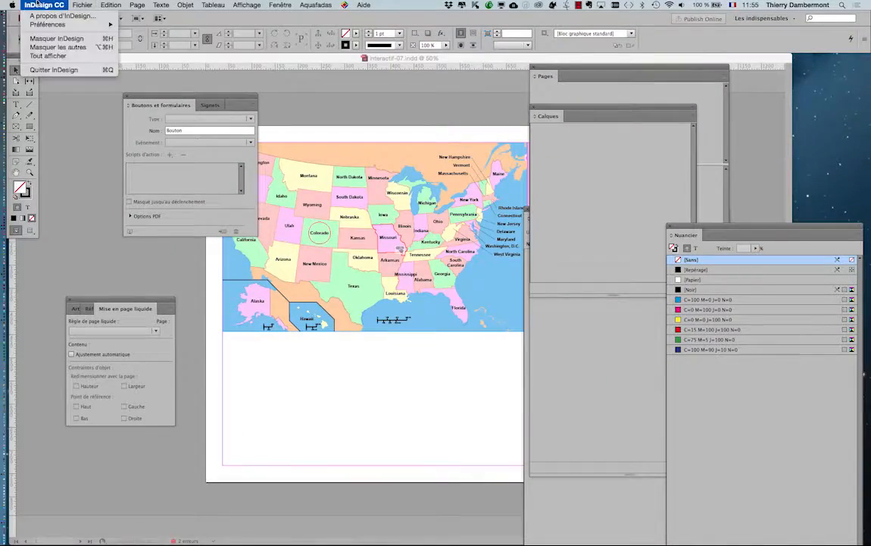
pyautogui.click(53, 47)
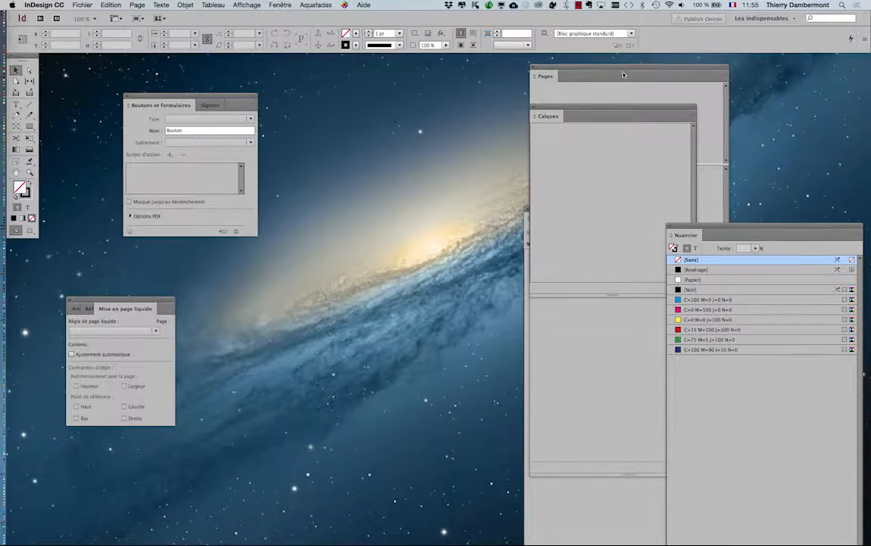
pyautogui.click(307, 5)
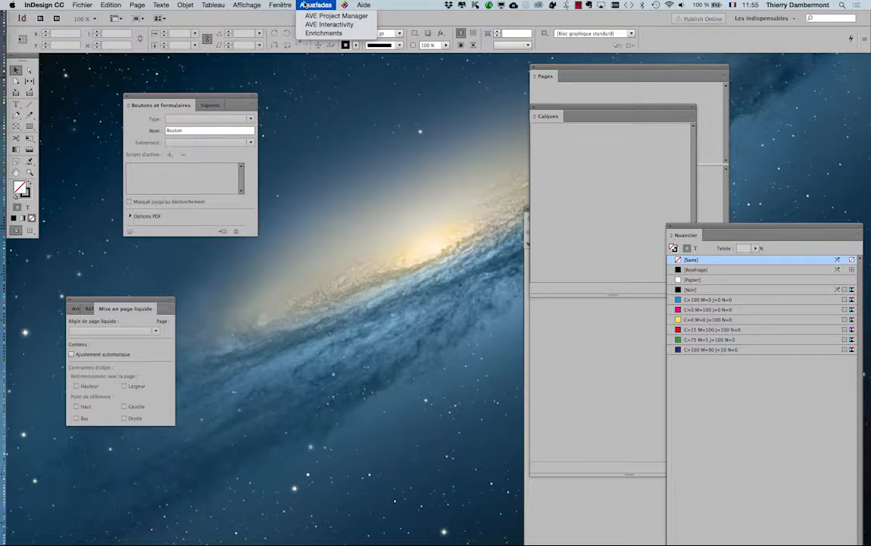
pyautogui.moveTo(280, 5)
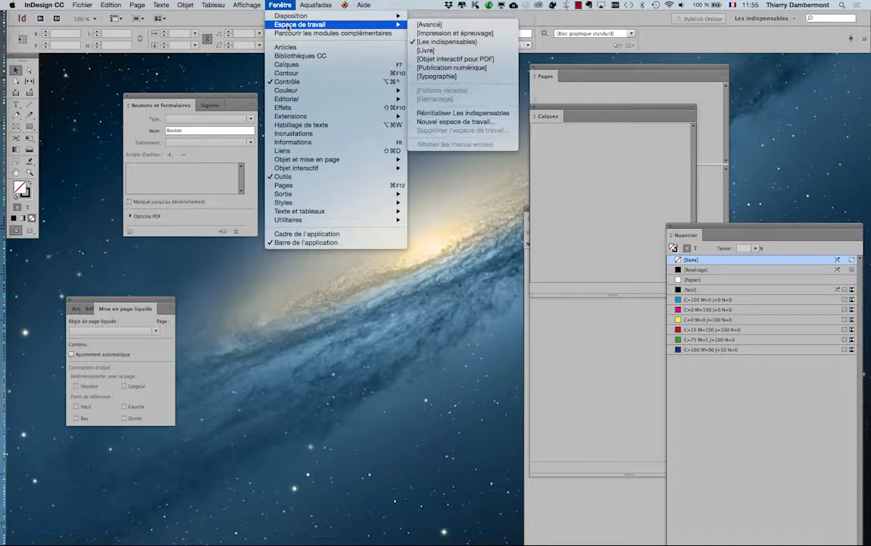
pyautogui.moveTo(333, 24)
pyautogui.click(479, 113)
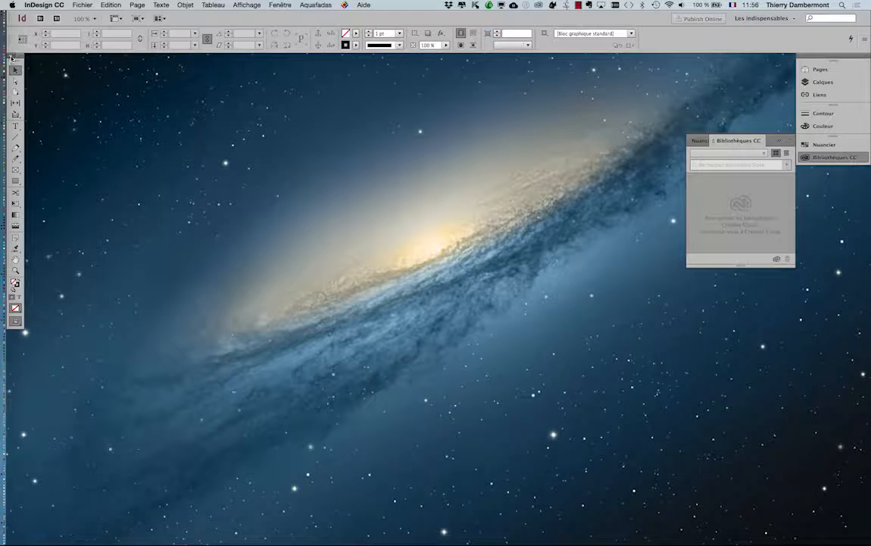
pyautogui.click(12, 58)
# Check for the HTML5 export with in5 command and switch back to the InDesign version holding interactif-07.indd
pyautogui.click(82, 6)
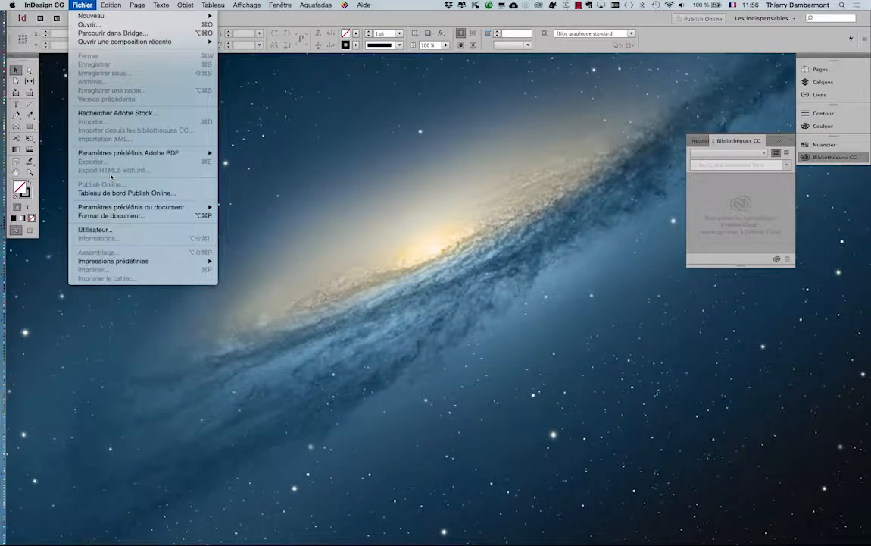
pyautogui.click(81, 5)
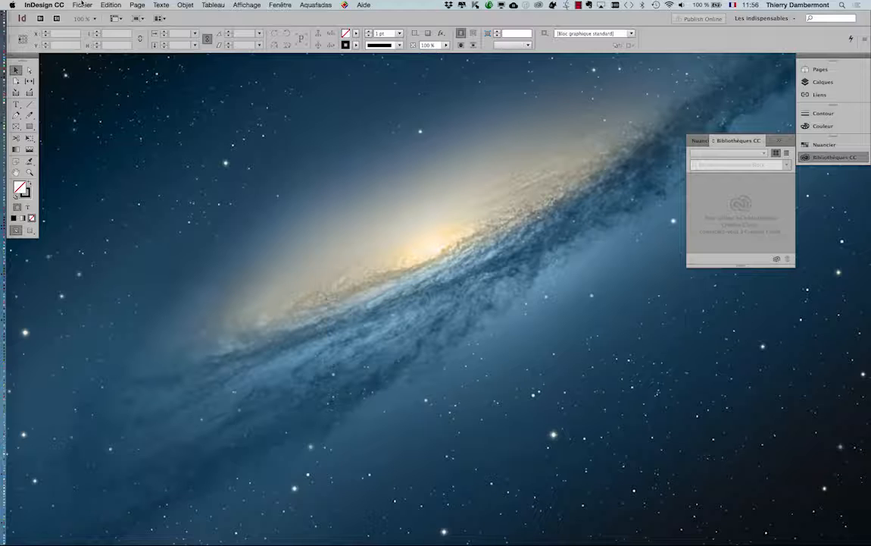
pyautogui.press('super+Tab')
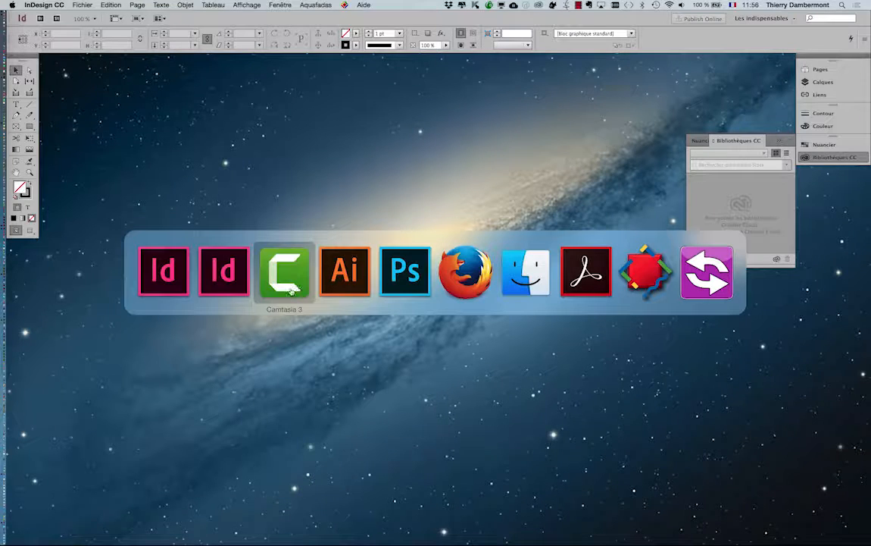
pyautogui.click(233, 285)
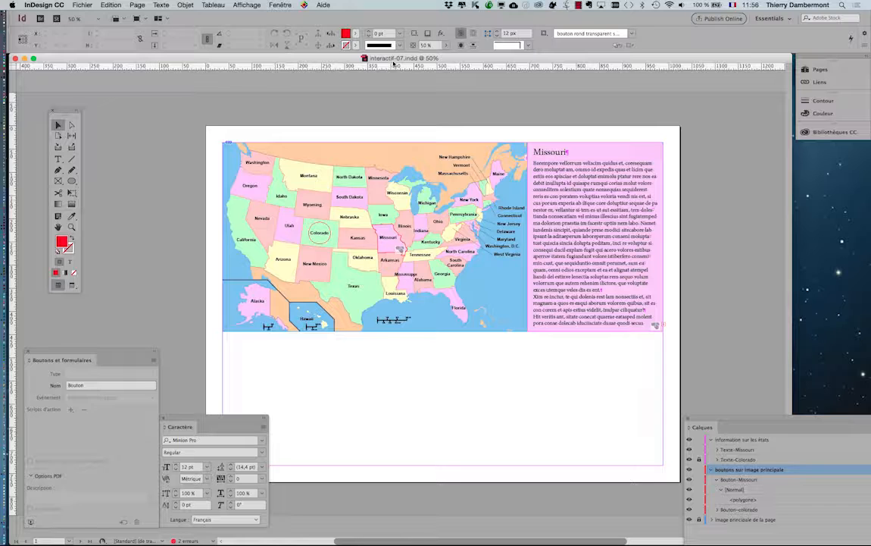
# Start packaging the interactif-07 document and accept the printing instructions under the file name Instructions.txt
pyautogui.click(76, 4)
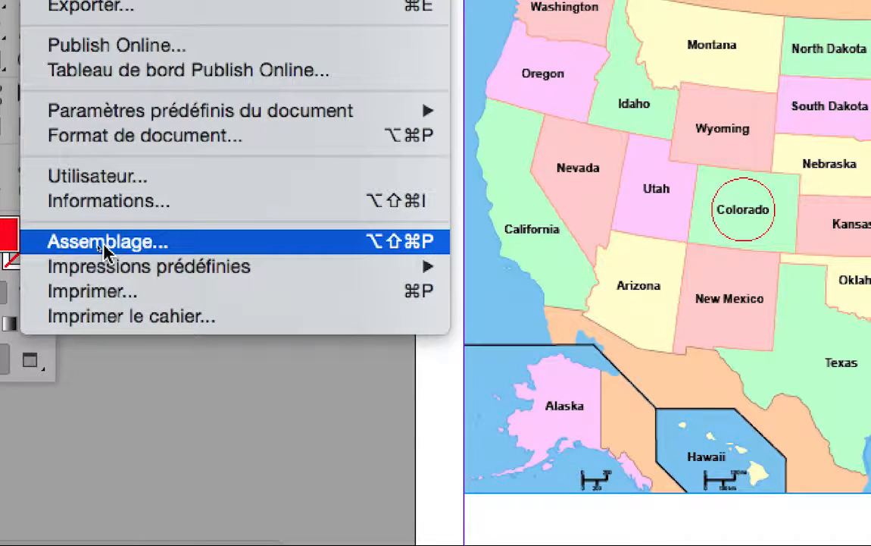
pyautogui.click(105, 250)
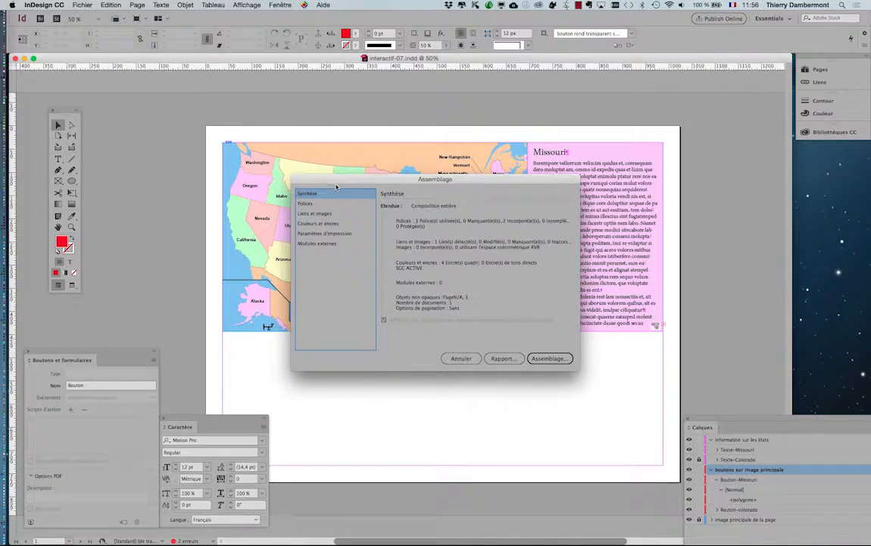
pyautogui.moveTo(337, 187); pyautogui.dragTo(240, 106)
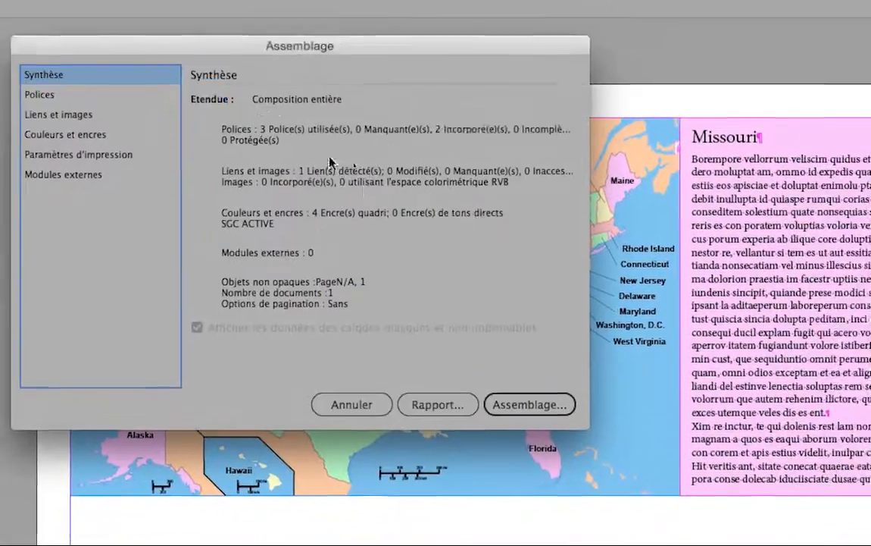
pyautogui.click(529, 404)
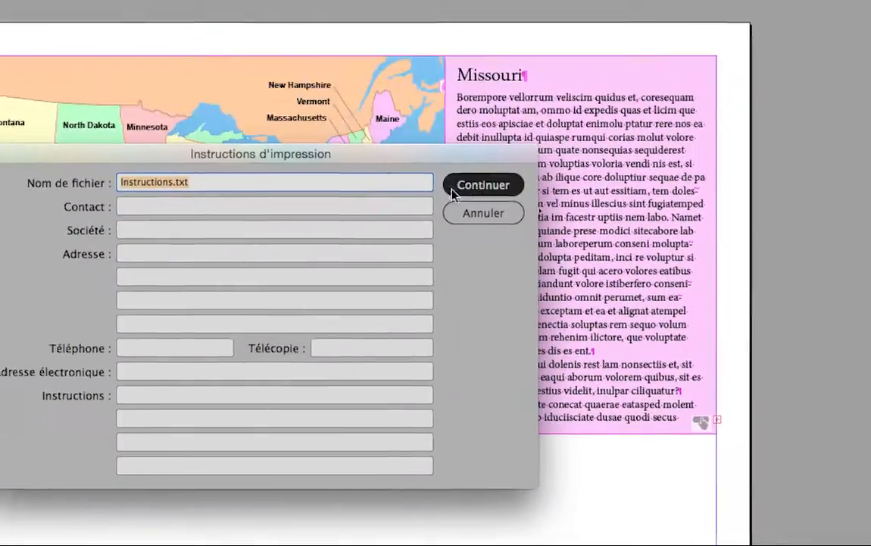
pyautogui.click(572, 85)
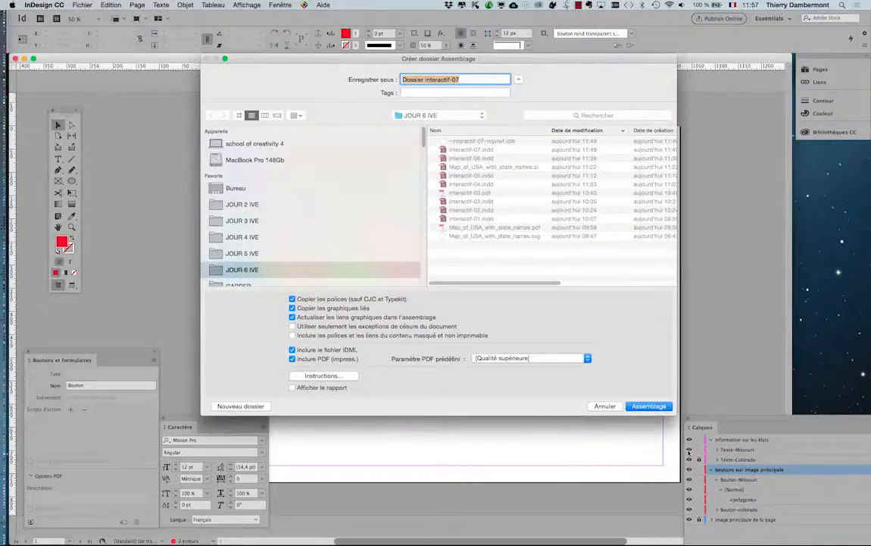
# Package into Dossier interactif-07 within JOUR 6 IVE, with fonts, linked graphics, IDML and print PDF included, accepting the font-copying and overset-text warnings
pyautogui.moveTo(675, 413); pyautogui.dragTo(819, 405)
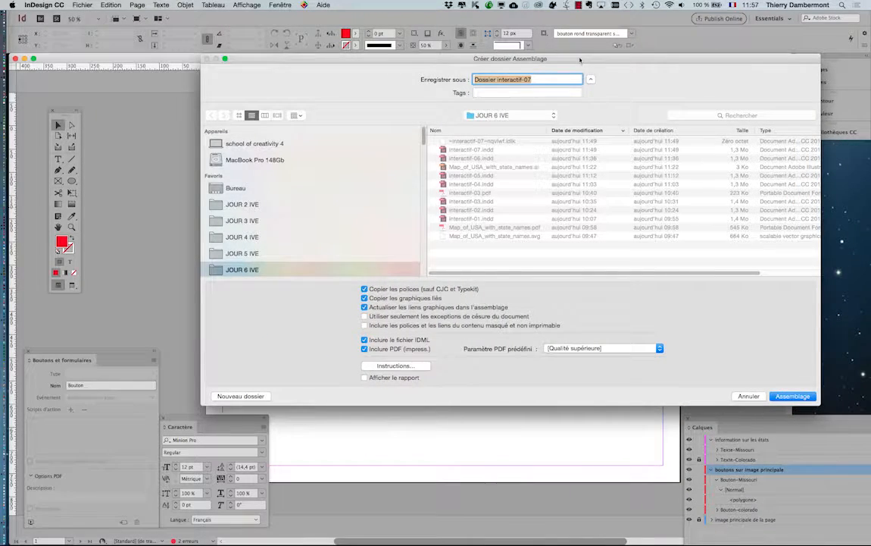
pyautogui.moveTo(579, 52); pyautogui.dragTo(512, 87)
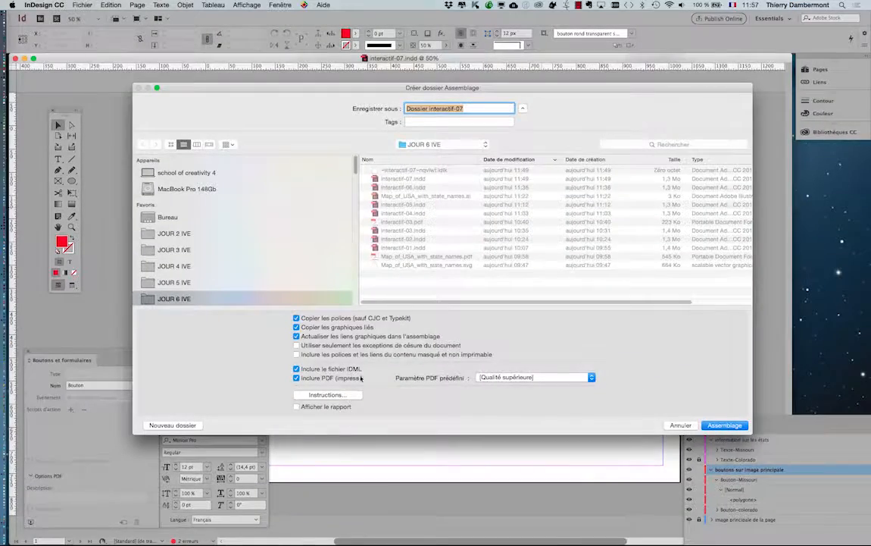
pyautogui.click(725, 426)
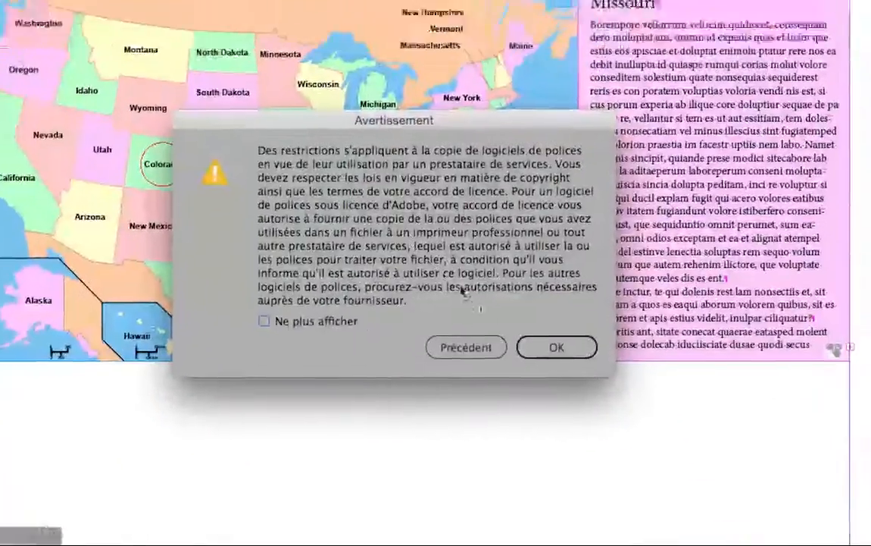
pyautogui.click(516, 323)
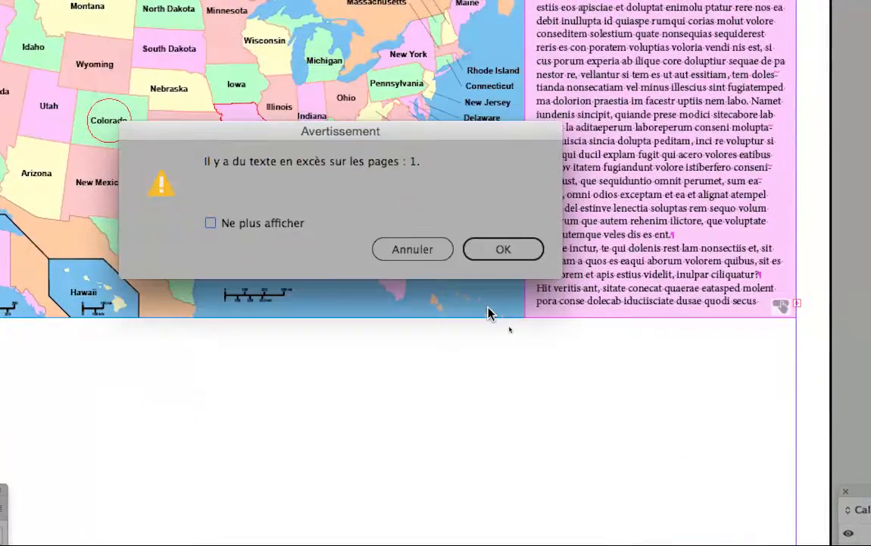
pyautogui.press('Return')
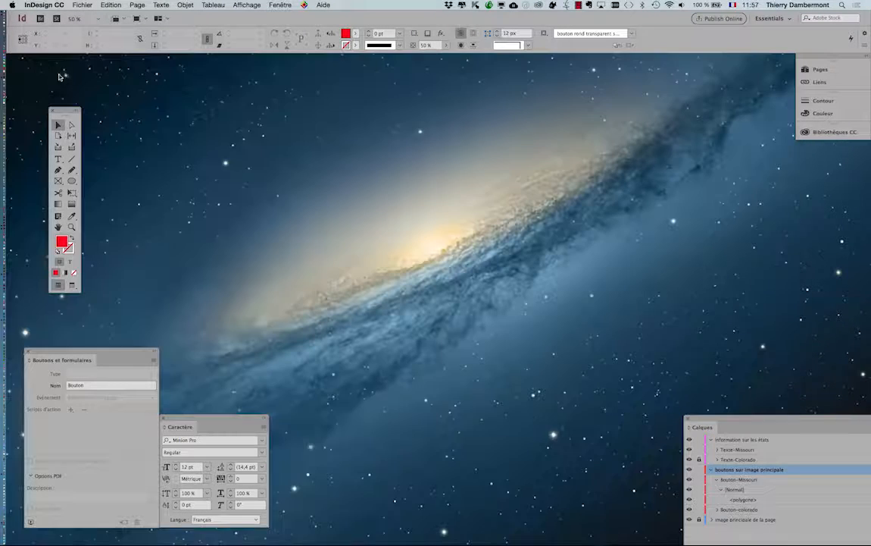
# Close the interactif-07 document and reset the Essentials workspace
pyautogui.click(15, 59)
pyautogui.click(773, 18)
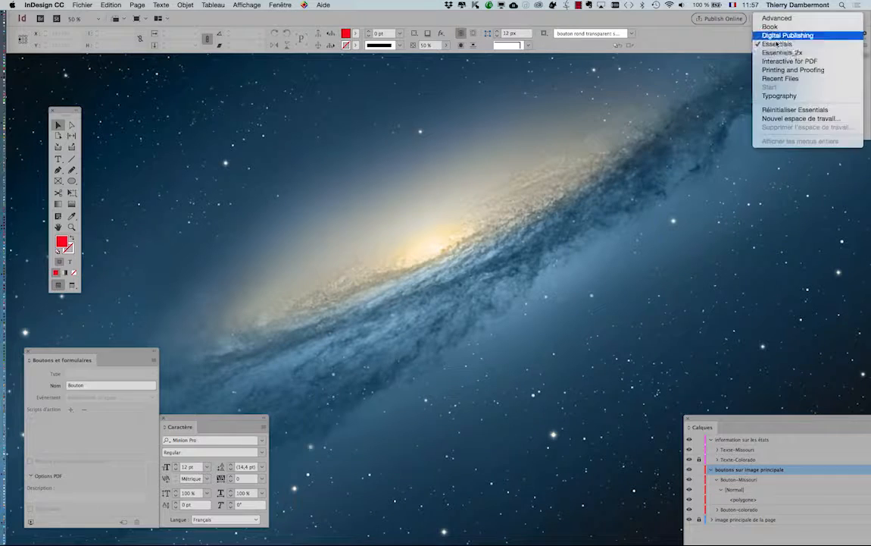
pyautogui.click(794, 111)
# Switch to the Finder and open the packaged folder Dossier interactif-07
pyautogui.press('super+Tab')
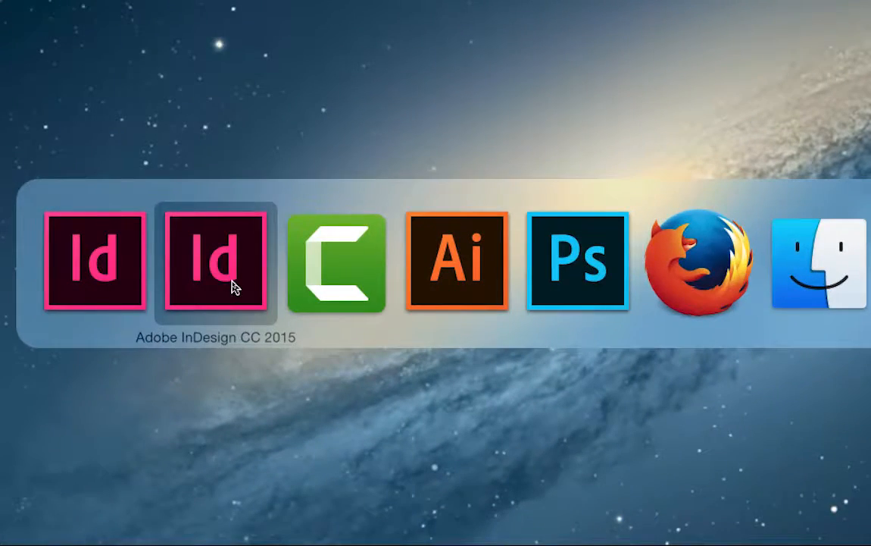
pyautogui.click(233, 286)
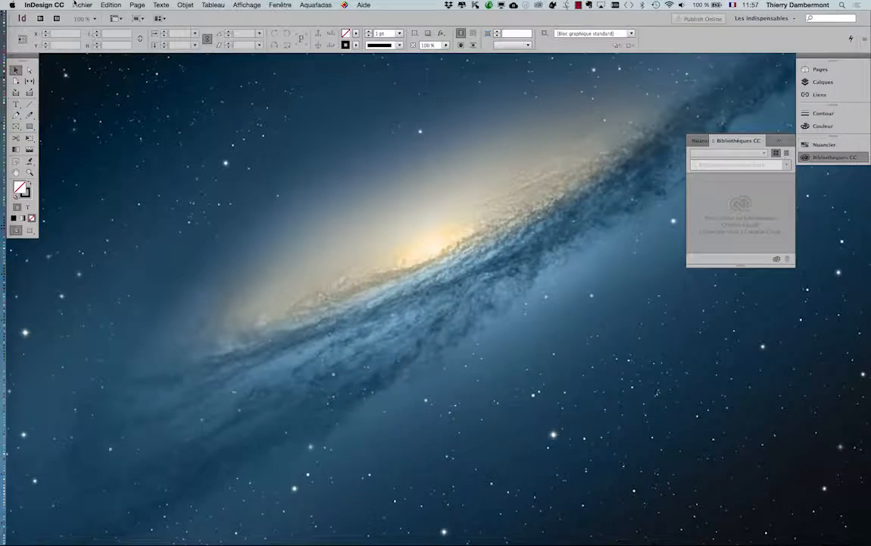
pyautogui.press('super+Tab')
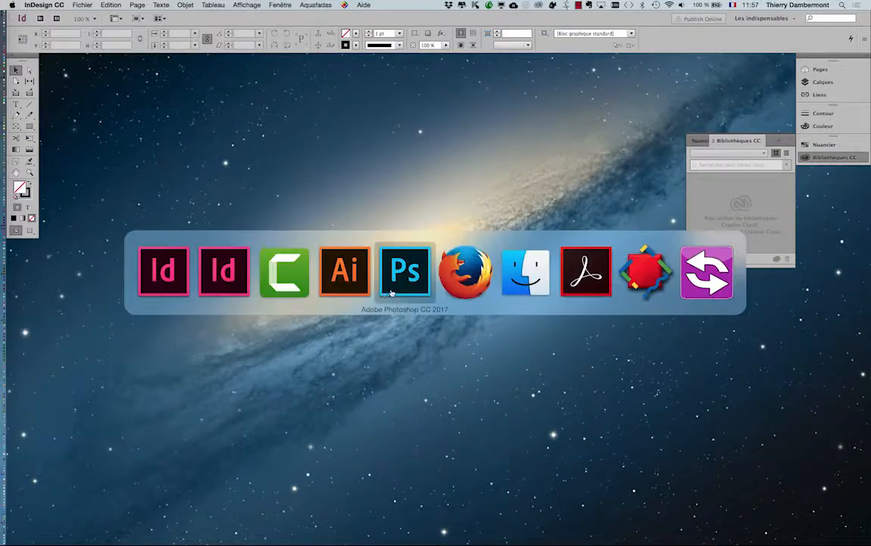
pyautogui.click(499, 257)
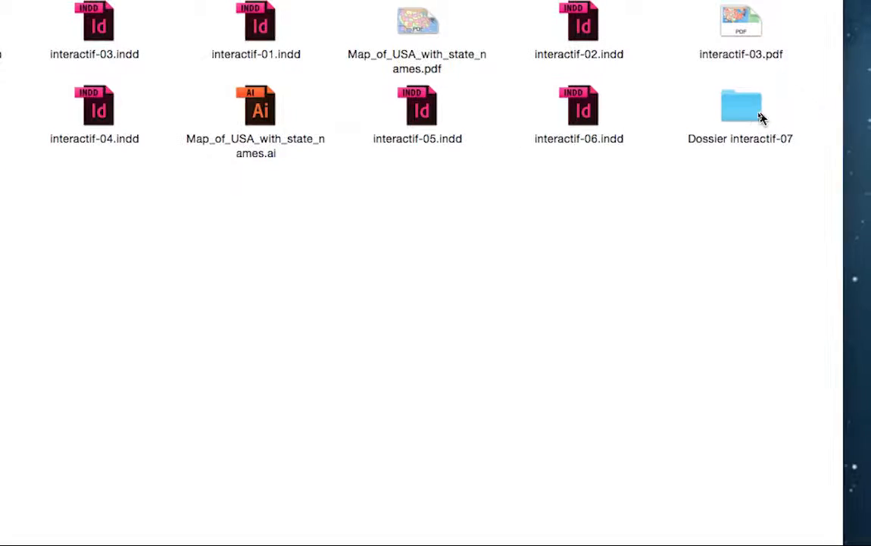
pyautogui.doubleClick(759, 115)
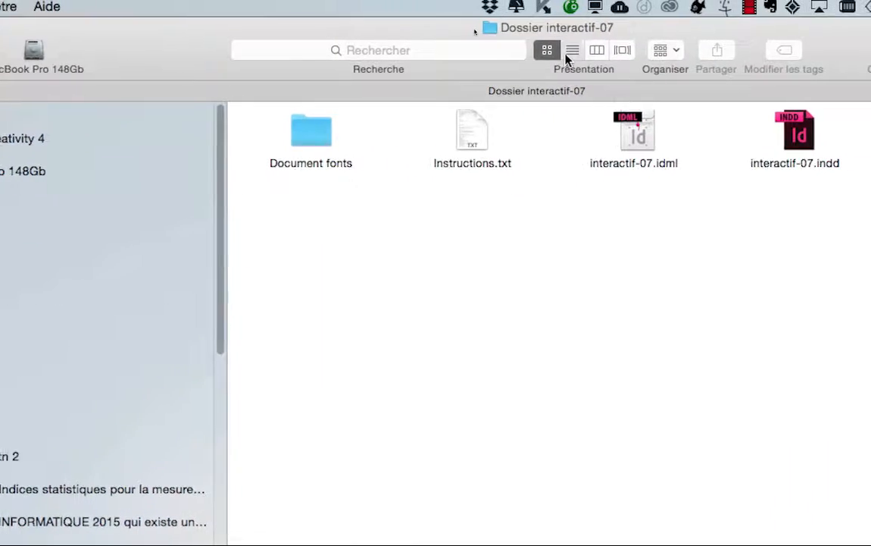
# Show the packaged folder's contents as a list and expand the Document fonts folder
pyautogui.click(650, 36)
pyautogui.click(492, 84)
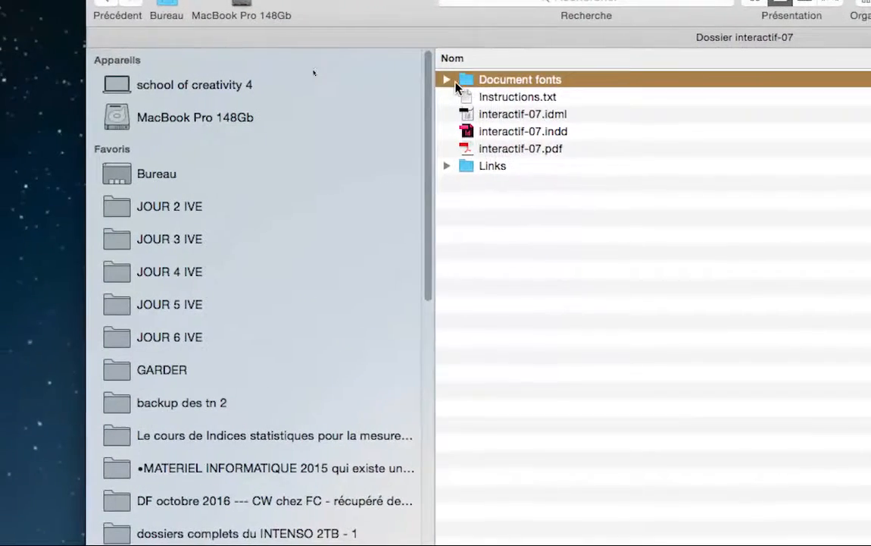
pyautogui.click(373, 84)
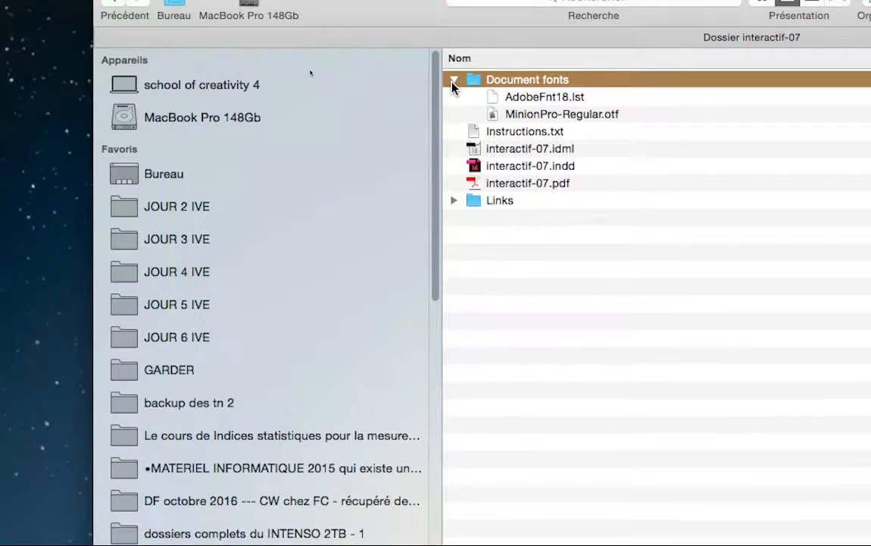
# Collapse the Document fonts folder and select interactif-07.idml in the packaged folder
pyautogui.click(452, 82)
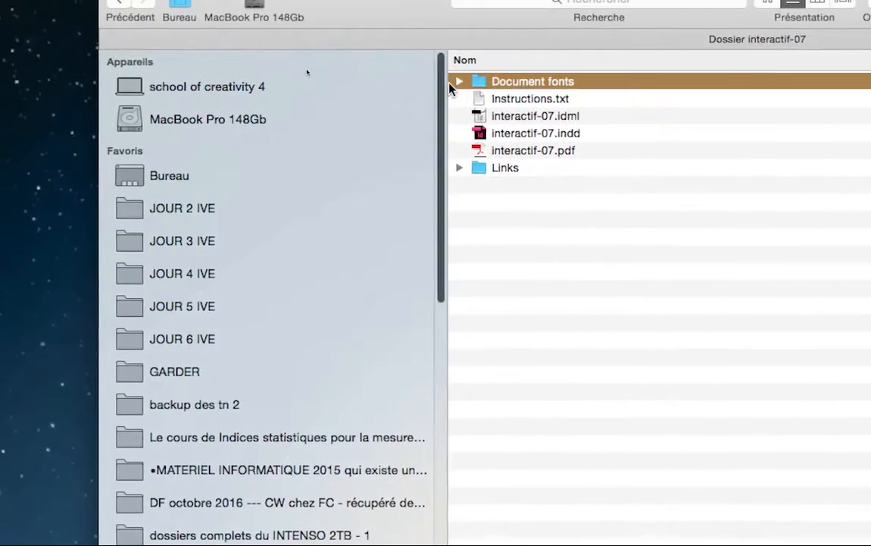
pyautogui.click(372, 65)
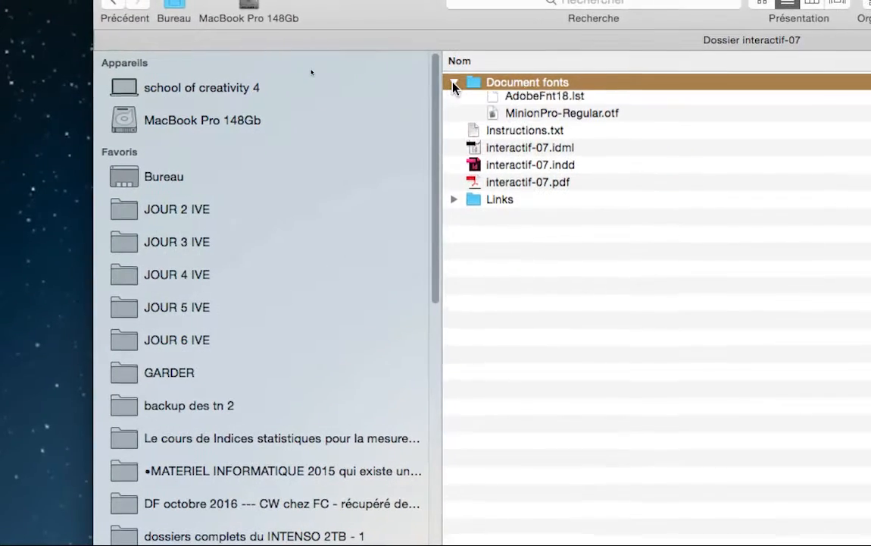
pyautogui.click(371, 65)
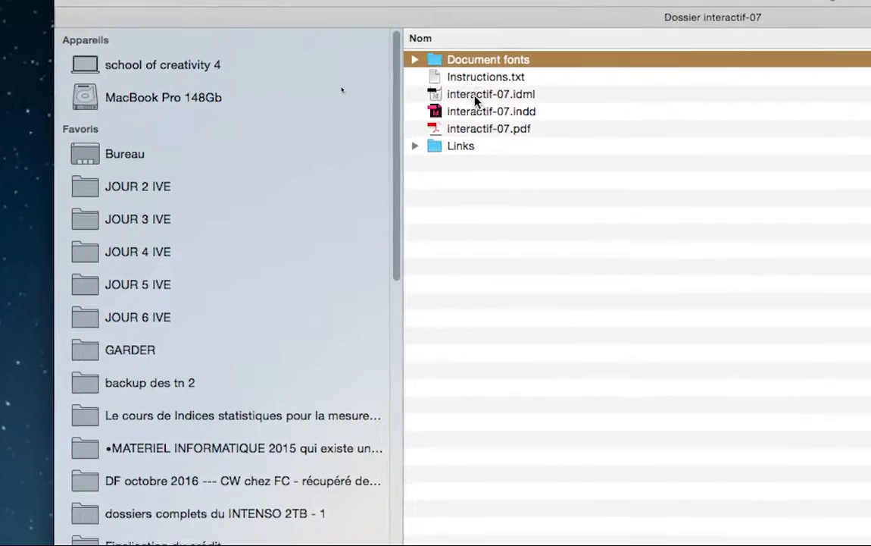
pyautogui.click(591, 115)
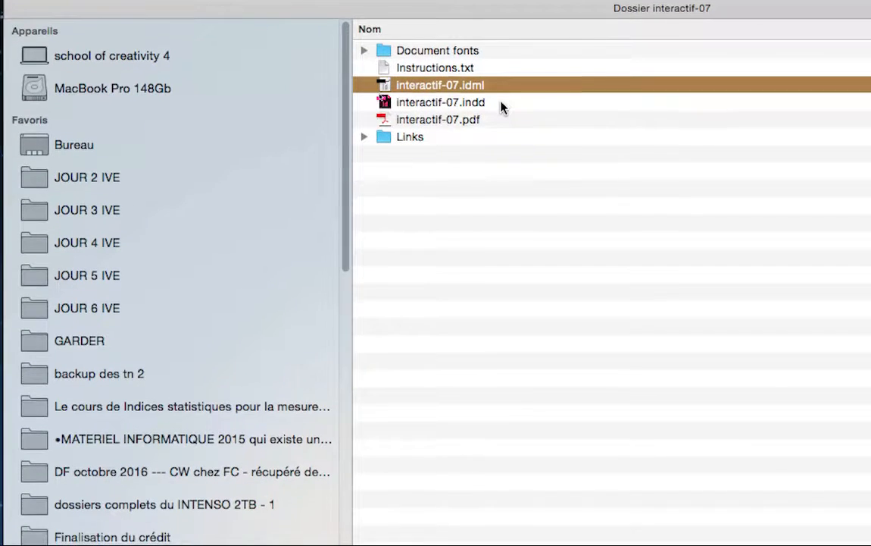
pyautogui.click(502, 113)
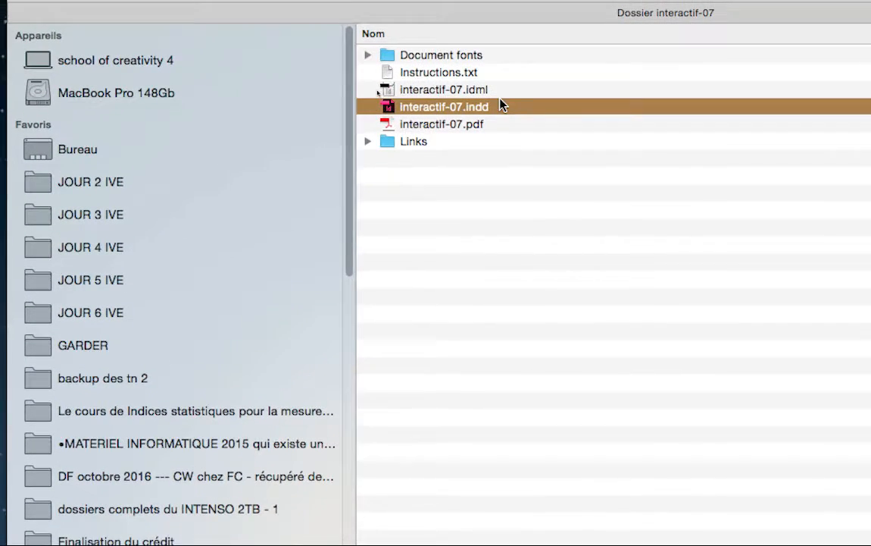
pyautogui.click(501, 72)
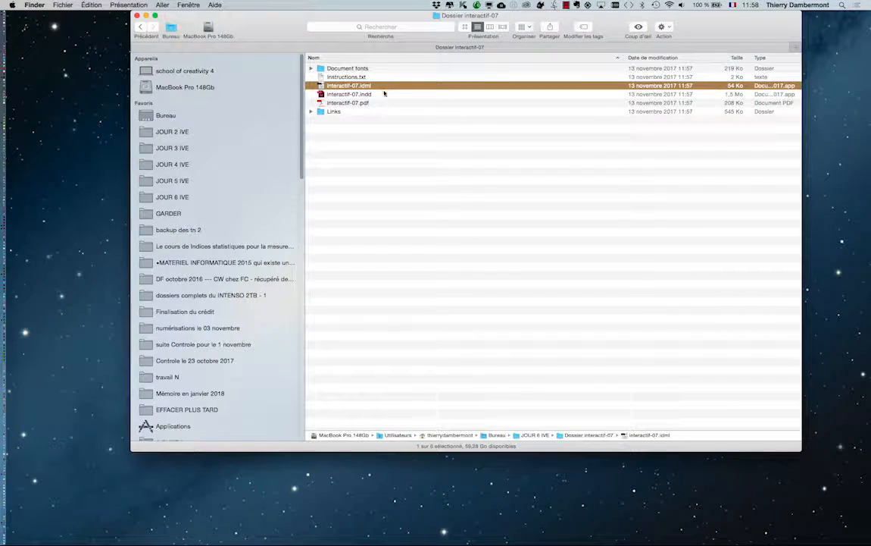
# Switch to InDesign CC 2015 and hide the other applications
pyautogui.press('super+Tab')
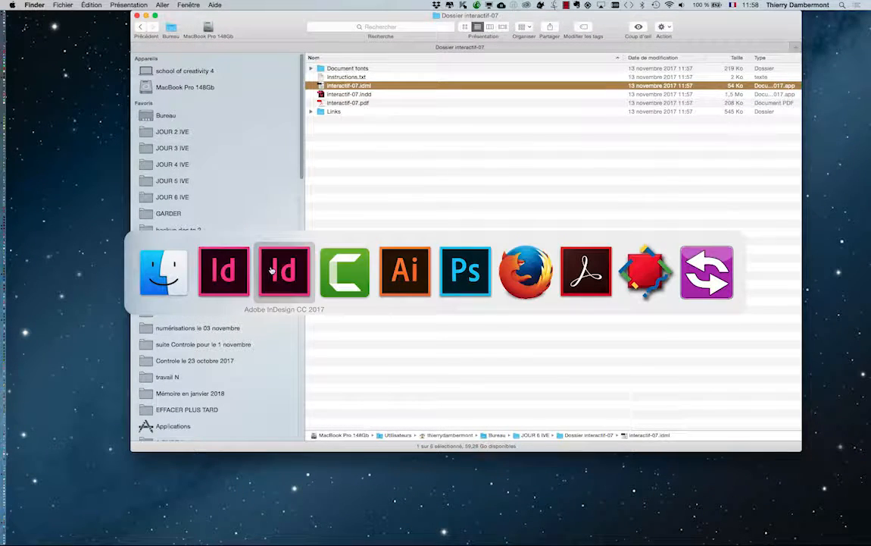
pyautogui.click(232, 270)
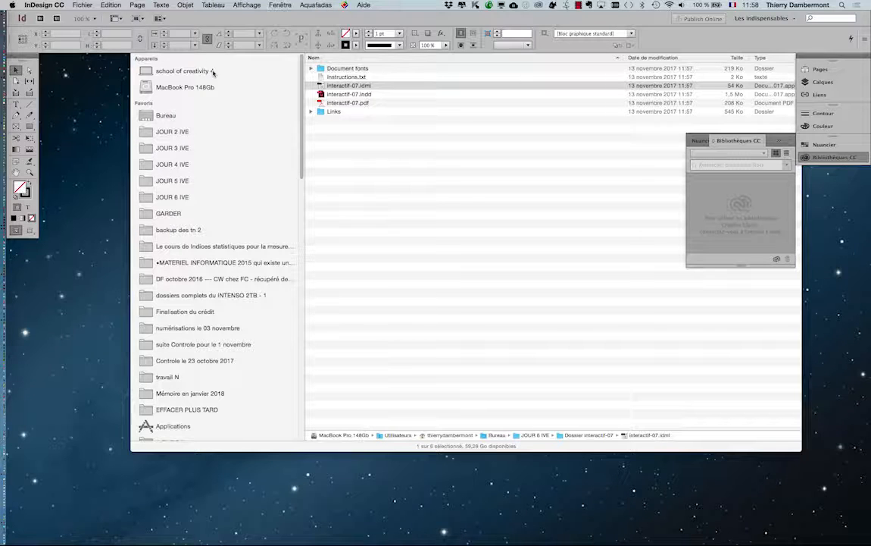
pyautogui.click(64, 5)
pyautogui.click(61, 47)
# Open interactif-07.idml from the Dossier interactif-07 folder with the normal open mode
pyautogui.click(83, 4)
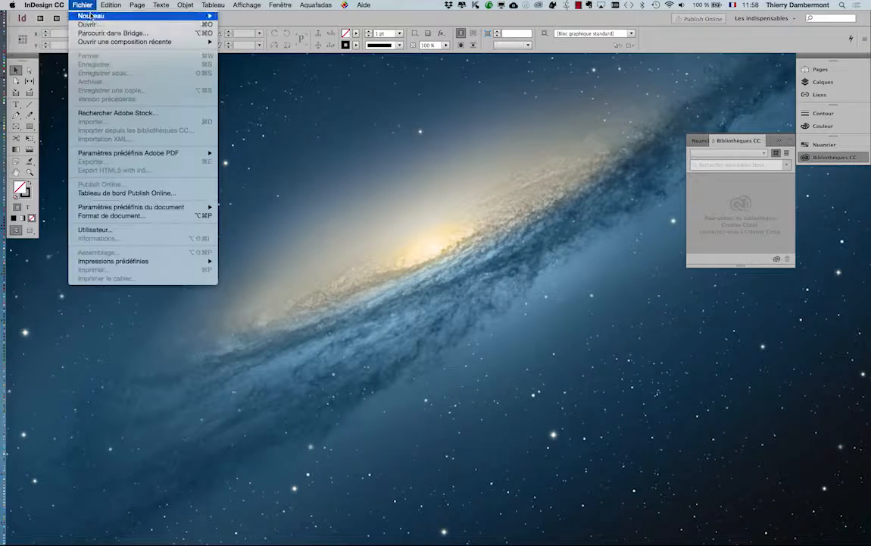
pyautogui.click(88, 25)
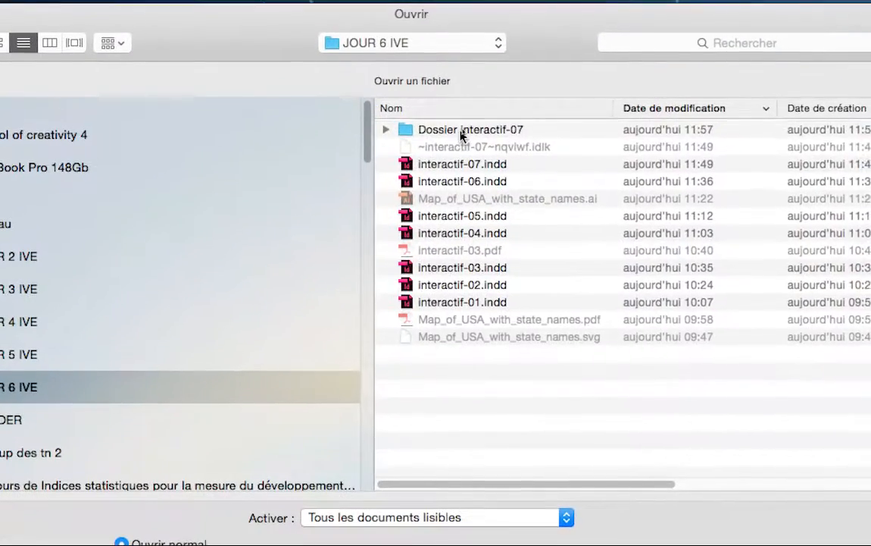
pyautogui.doubleClick(464, 129)
pyautogui.click(535, 183)
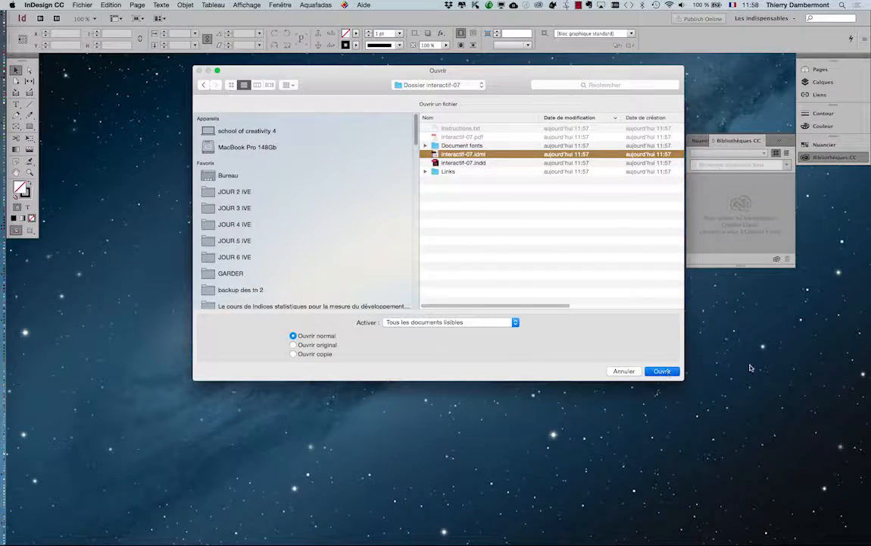
pyautogui.press('Return')
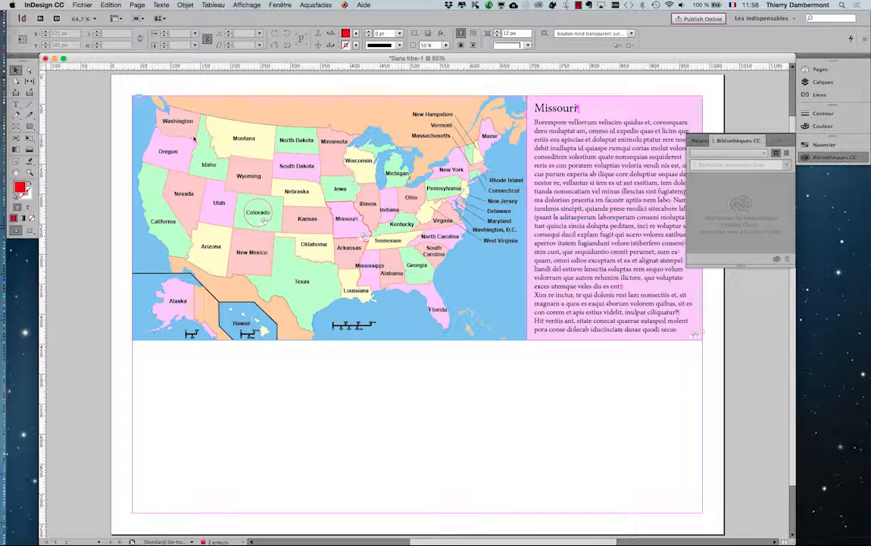
# Show the EPUB Interactivity Preview and enlarge it to cover most of the document window
pyautogui.click(83, 4)
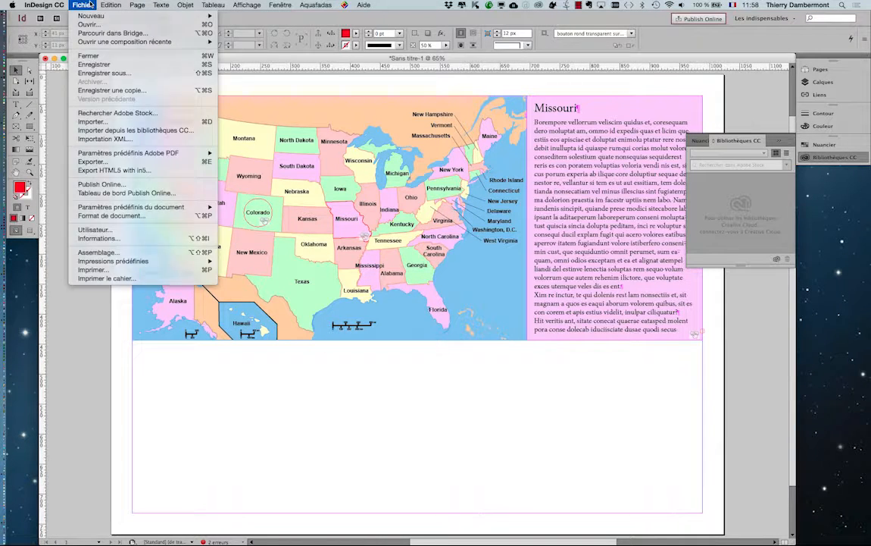
pyautogui.click(84, 4)
pyautogui.click(279, 4)
pyautogui.moveTo(300, 168)
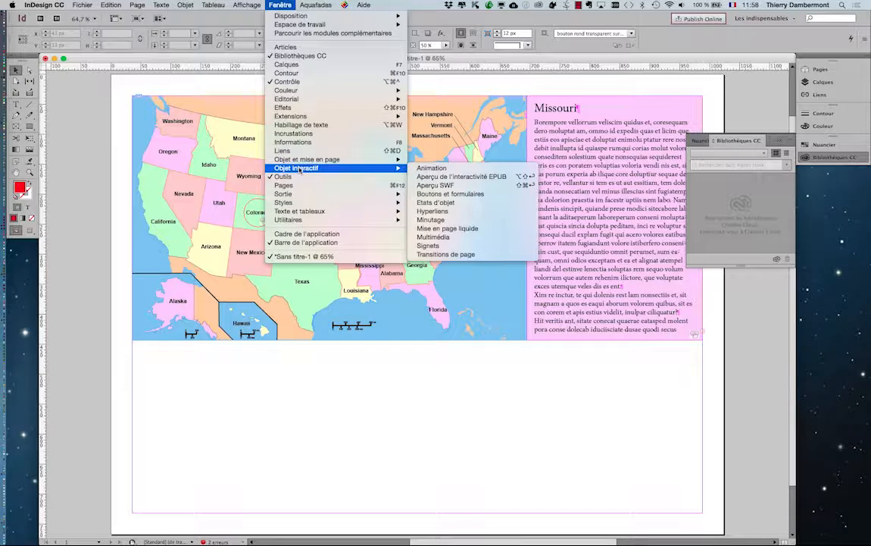
pyautogui.click(450, 178)
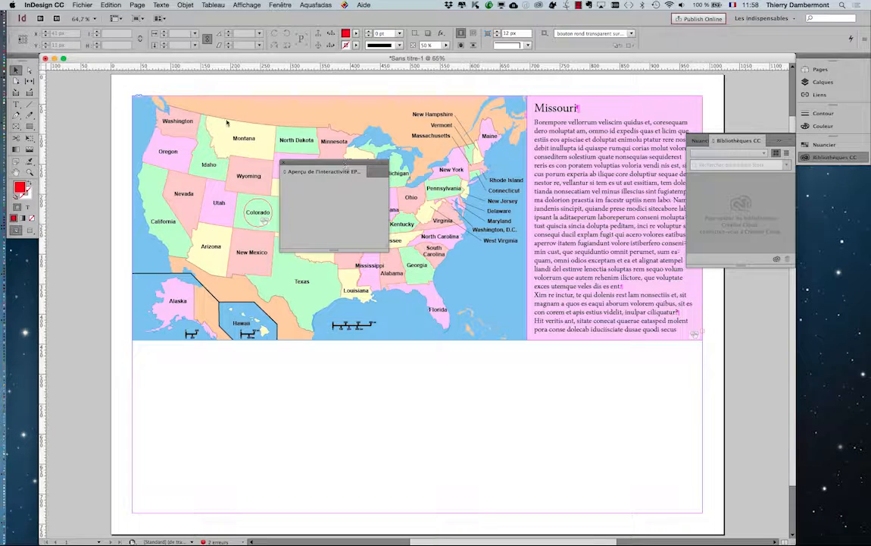
pyautogui.moveTo(344, 163); pyautogui.dragTo(127, 79)
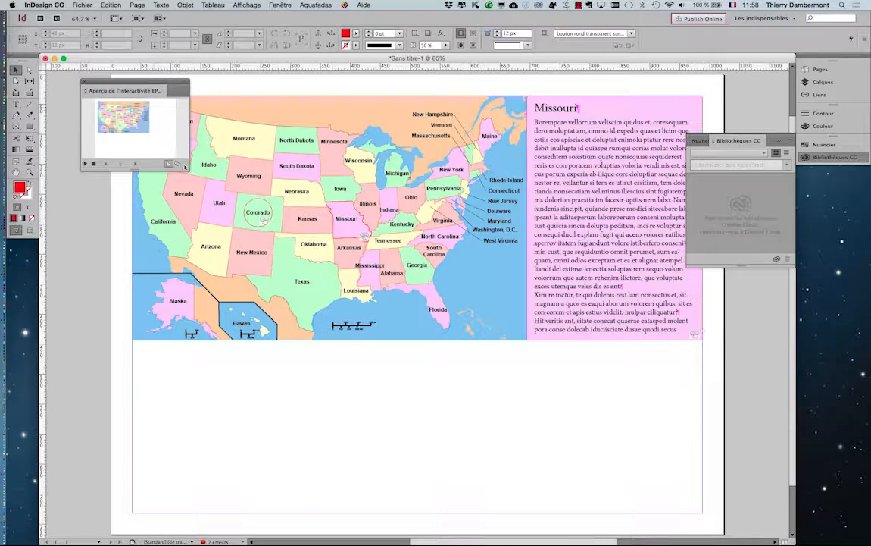
pyautogui.moveTo(186, 168); pyautogui.dragTo(795, 495)
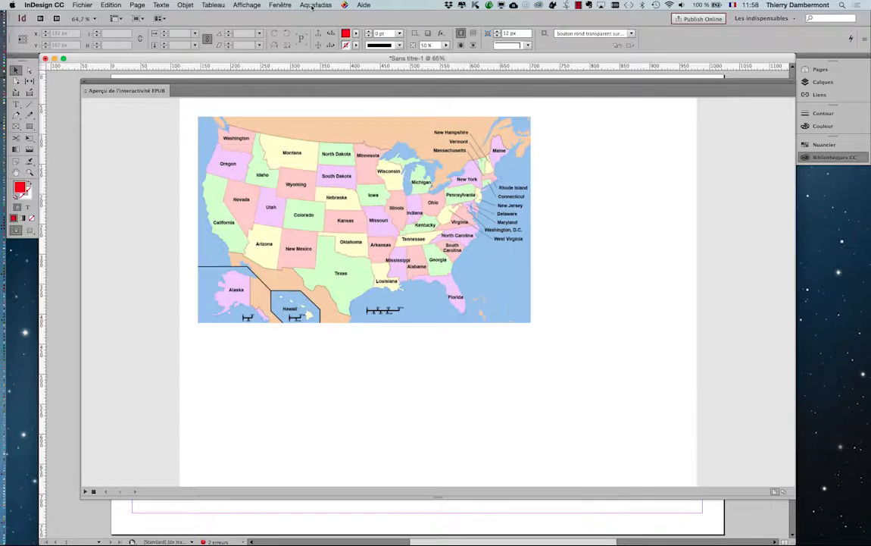
# Test the Colorado and Missouri buttons on the map in the EPUB interactivity preview and close the preview
pyautogui.click(312, 5)
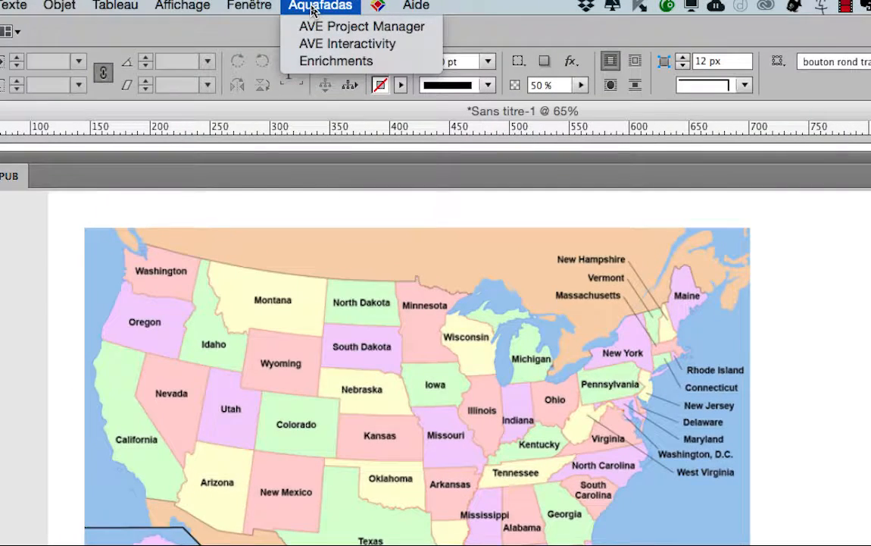
pyautogui.click(311, 6)
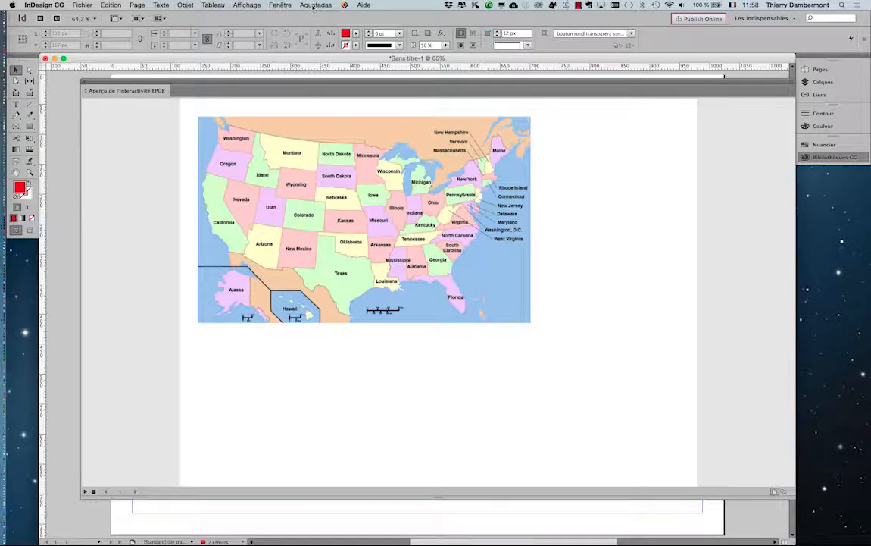
pyautogui.moveTo(194, 84); pyautogui.dragTo(179, 95)
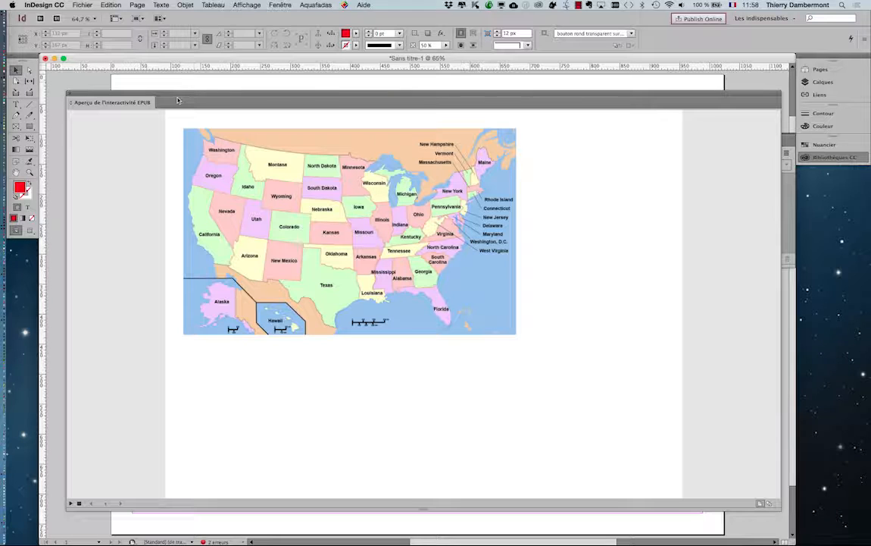
pyautogui.click(284, 224)
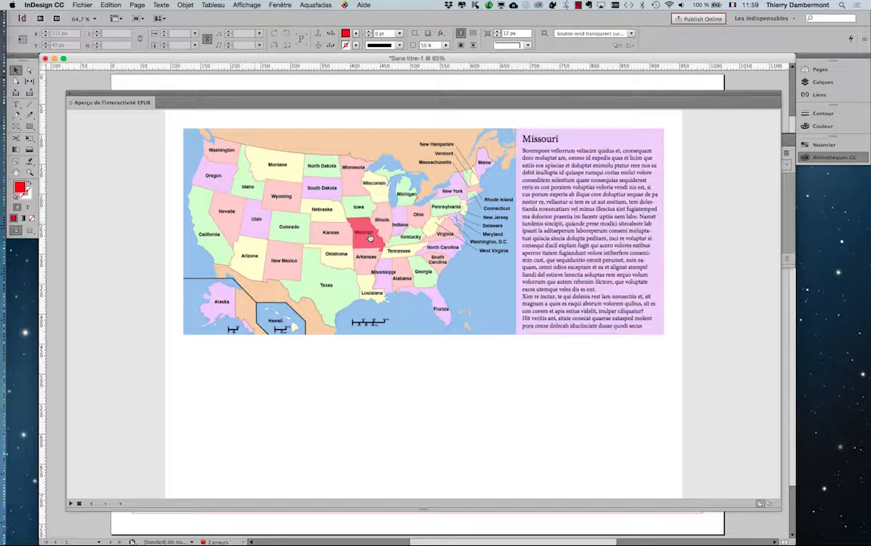
pyautogui.click(68, 92)
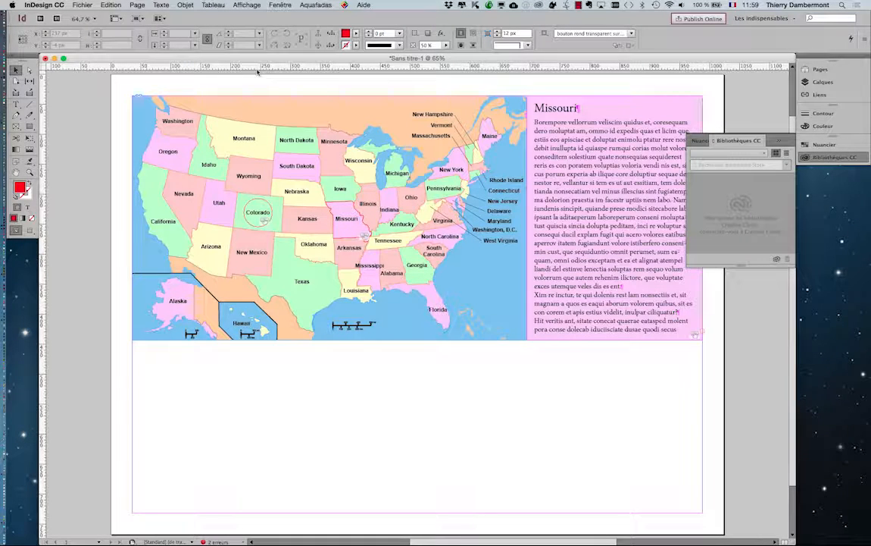
pyautogui.click(316, 5)
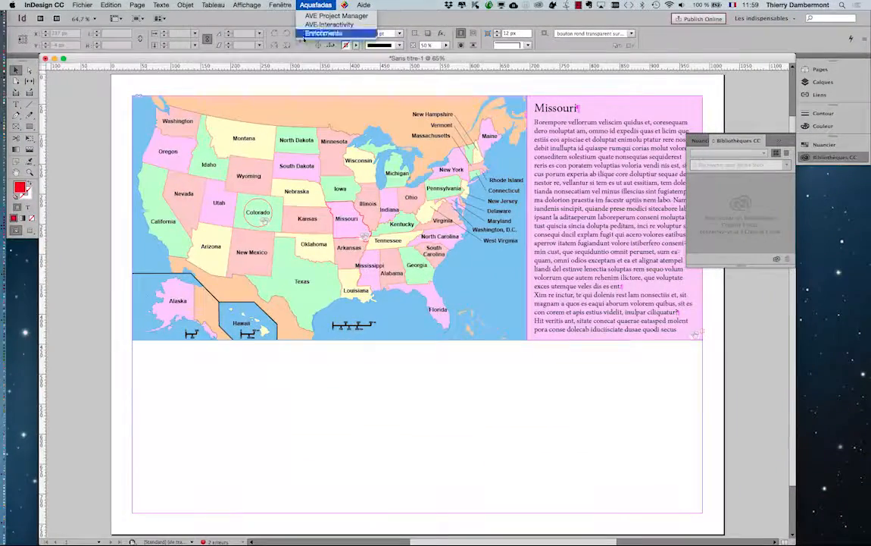
pyautogui.click(256, 66)
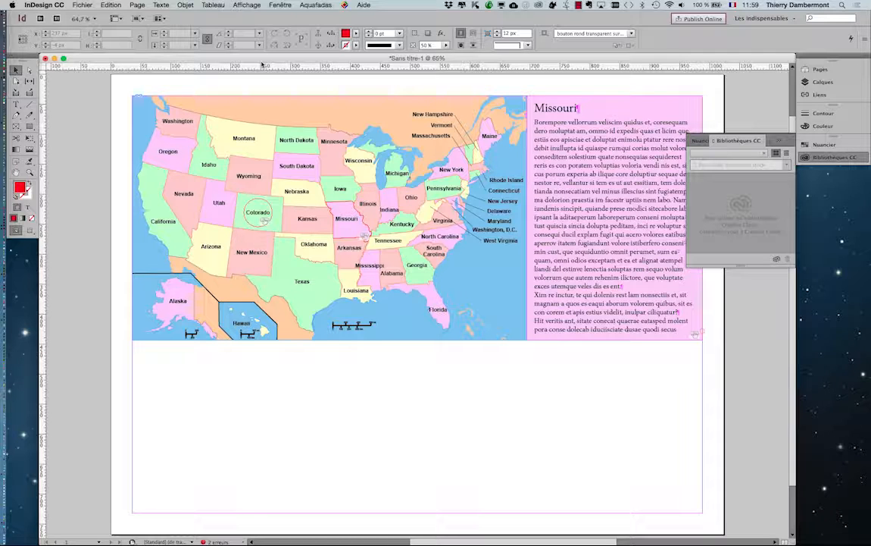
pyautogui.click(316, 5)
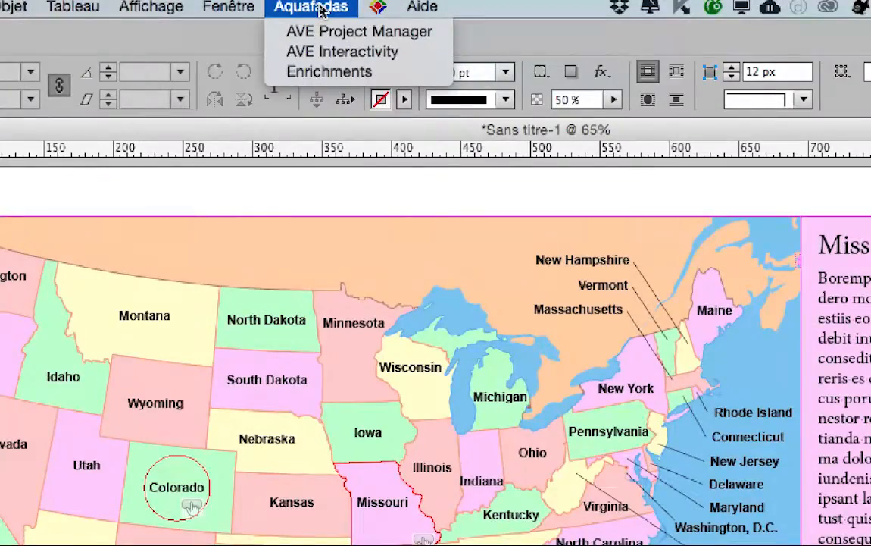
pyautogui.click(329, 7)
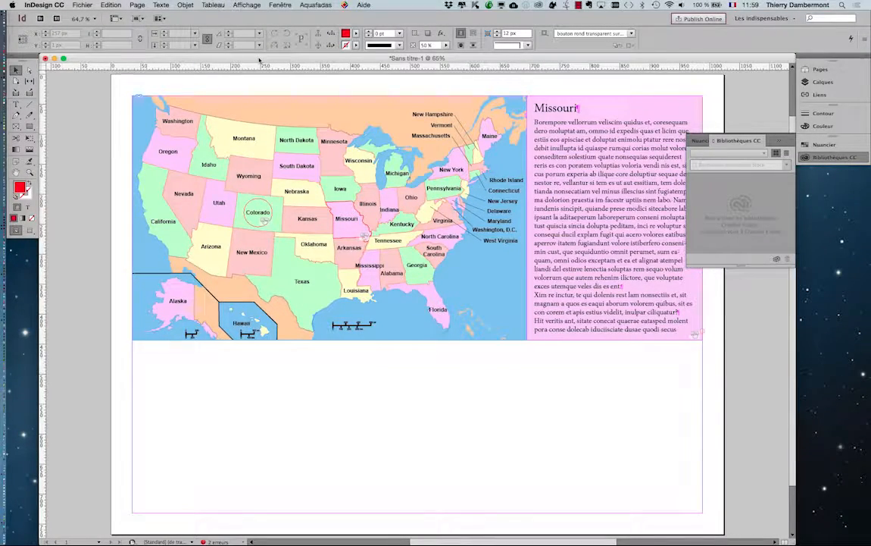
pyautogui.click(311, 6)
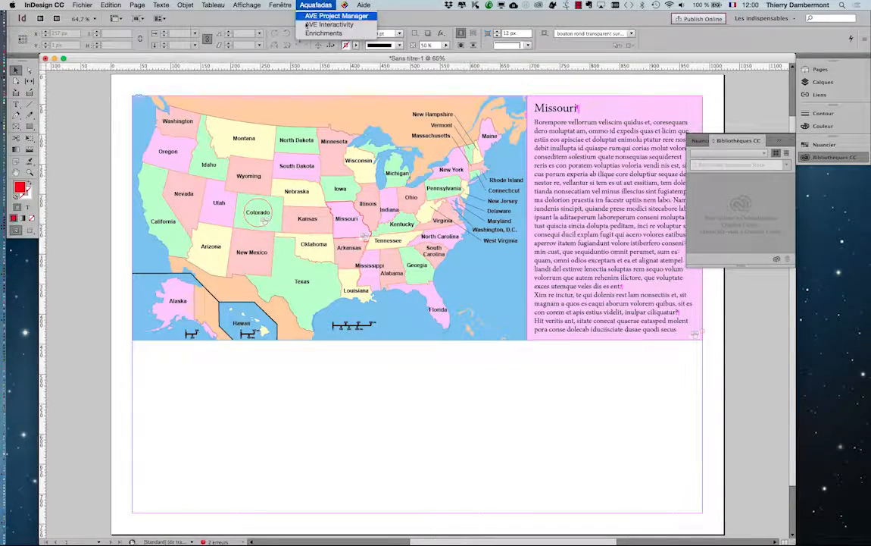
pyautogui.click(311, 6)
pyautogui.click(311, 6)
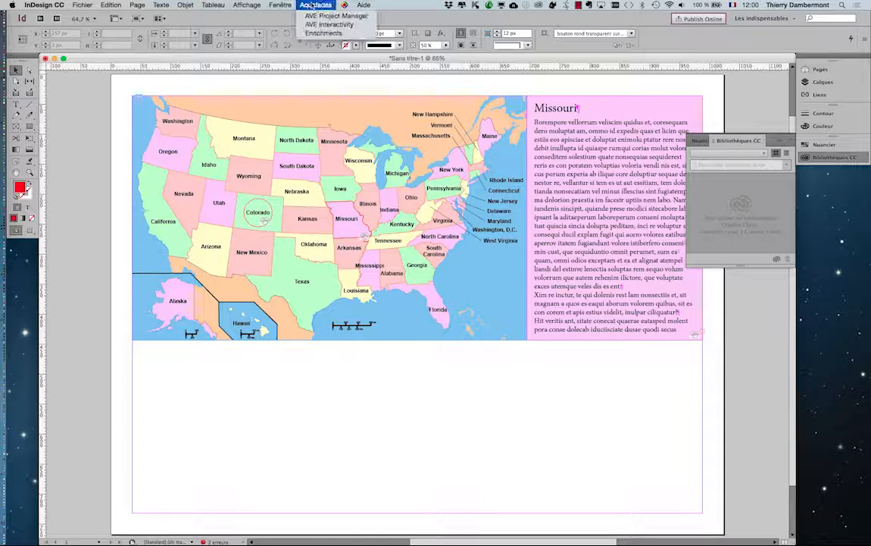
pyautogui.click(311, 5)
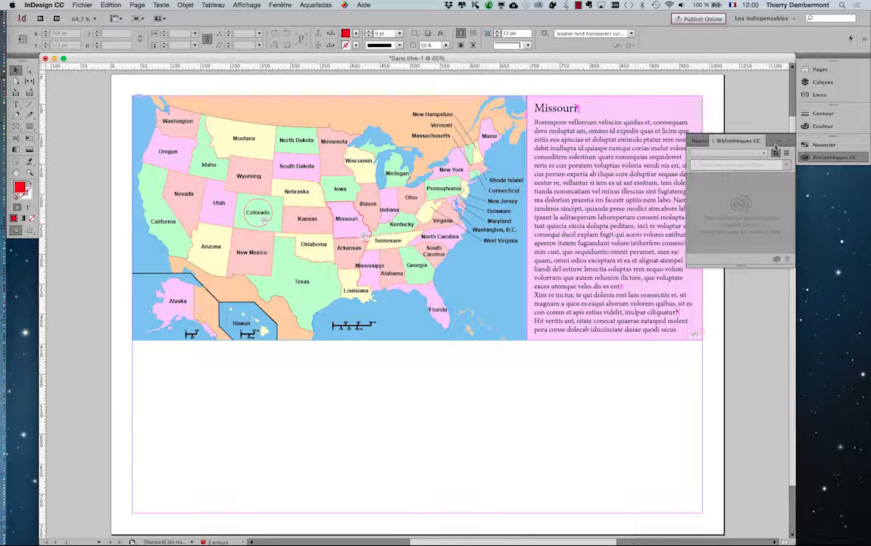
# Start the HTML5 export with in5 and agree to save the document first
pyautogui.click(82, 5)
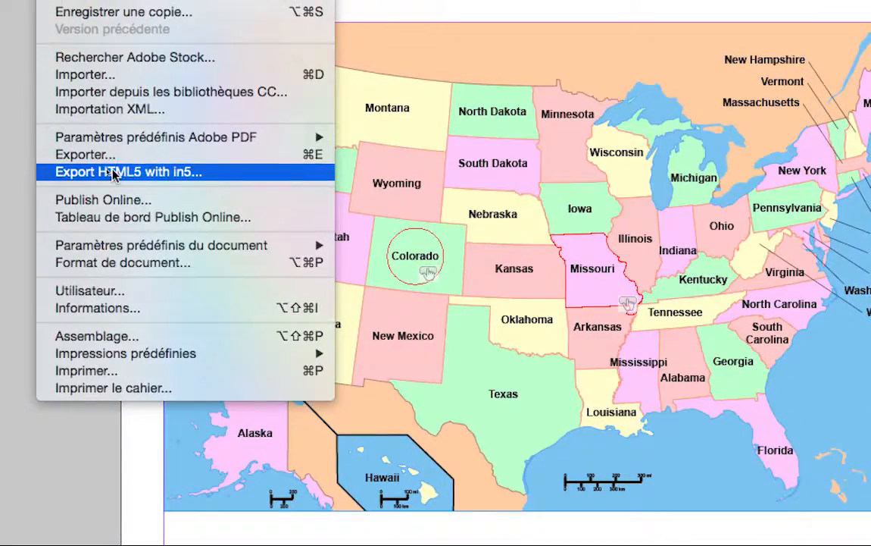
pyautogui.click(112, 173)
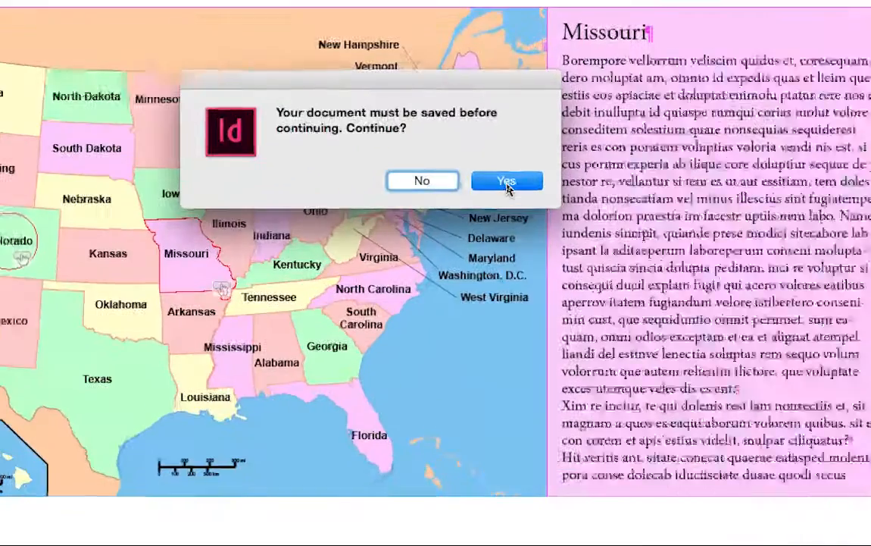
pyautogui.click(506, 181)
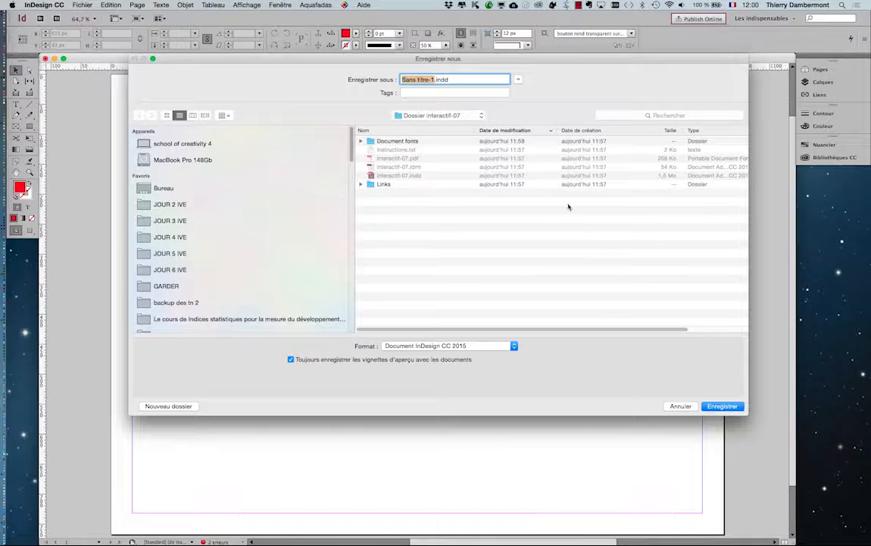
pyautogui.moveTo(745, 413); pyautogui.dragTo(737, 405)
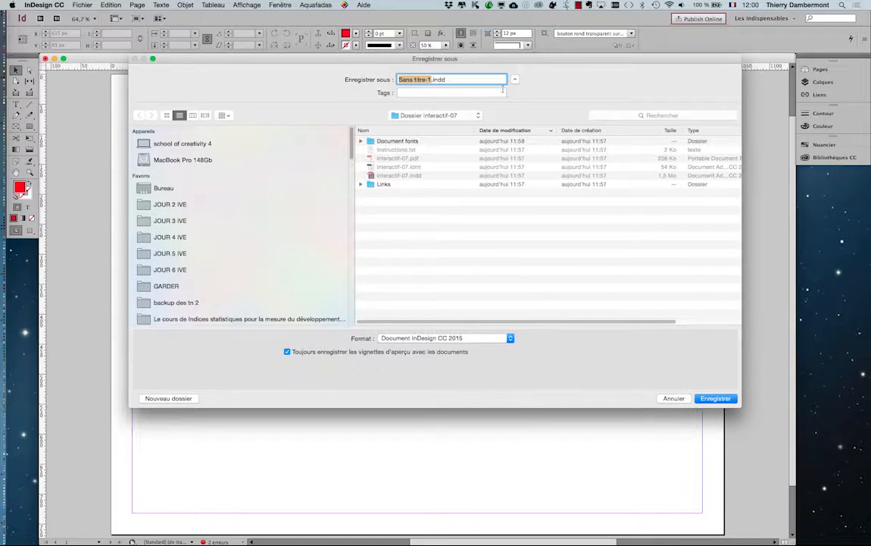
pyautogui.moveTo(476, 58); pyautogui.dragTo(483, 111)
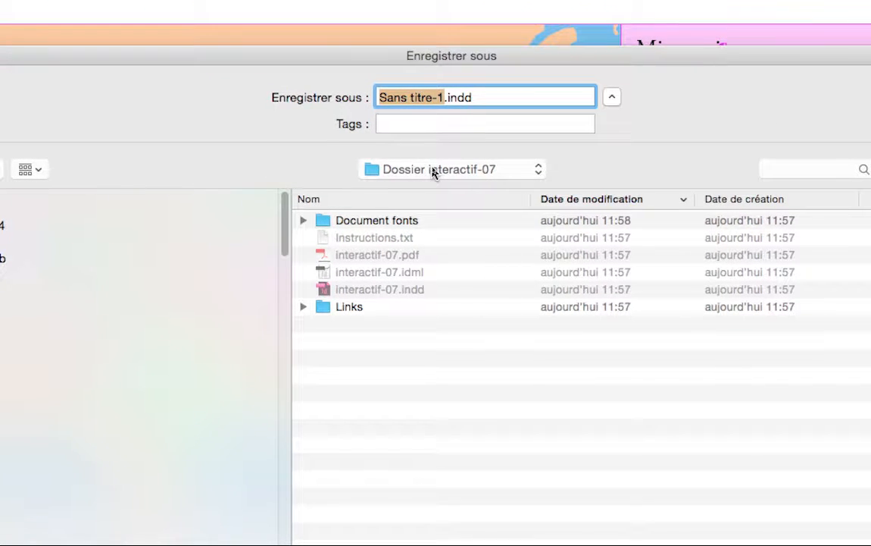
pyautogui.click(434, 168)
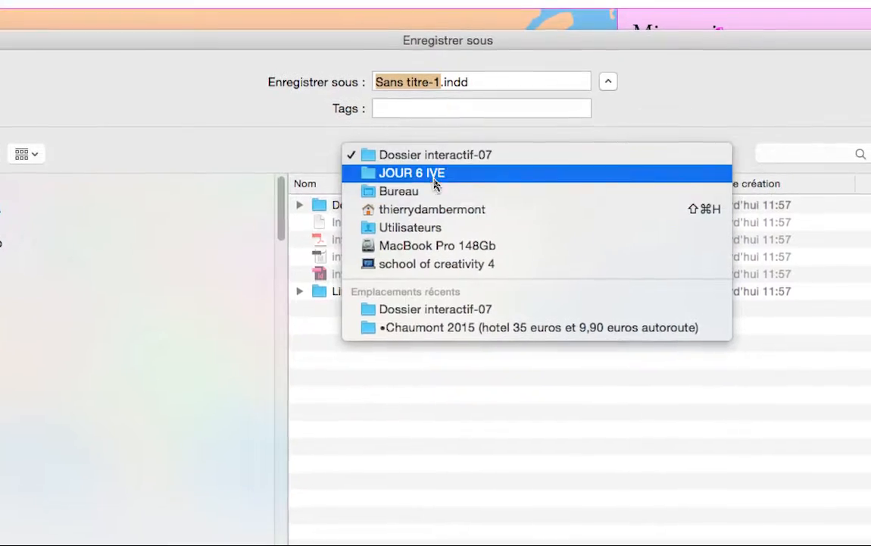
pyautogui.click(429, 165)
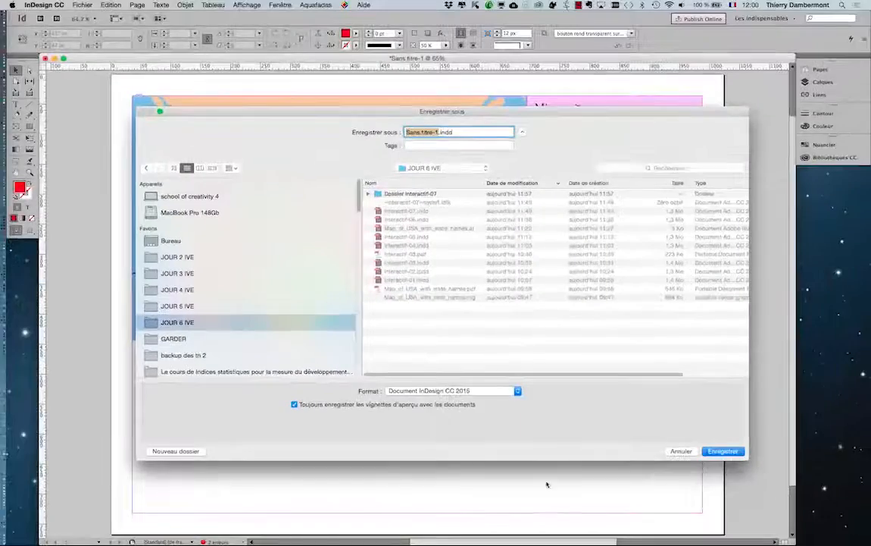
pyautogui.click(679, 450)
# Restart the HTML5 export with in5, agree to save first, and save the document as Sans titre-1.indd in Dossier interactif-07
pyautogui.click(97, 4)
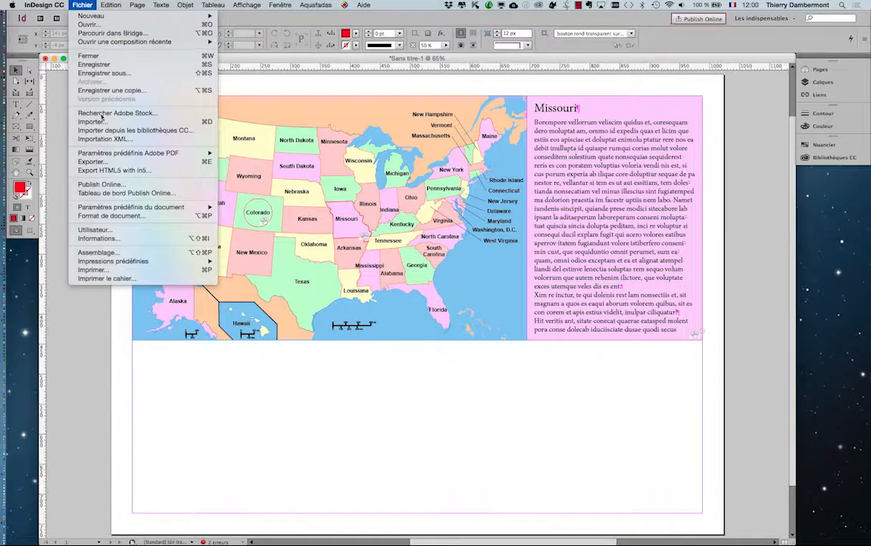
pyautogui.click(113, 157)
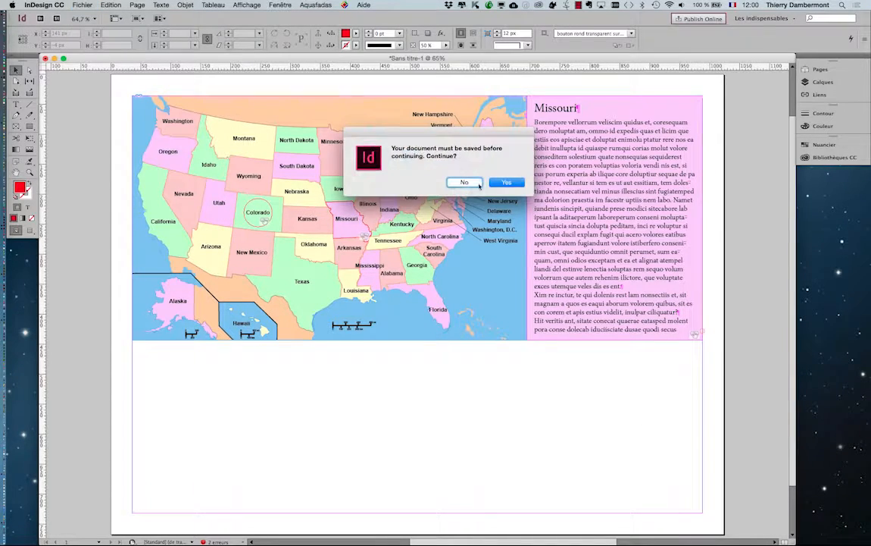
pyautogui.click(508, 183)
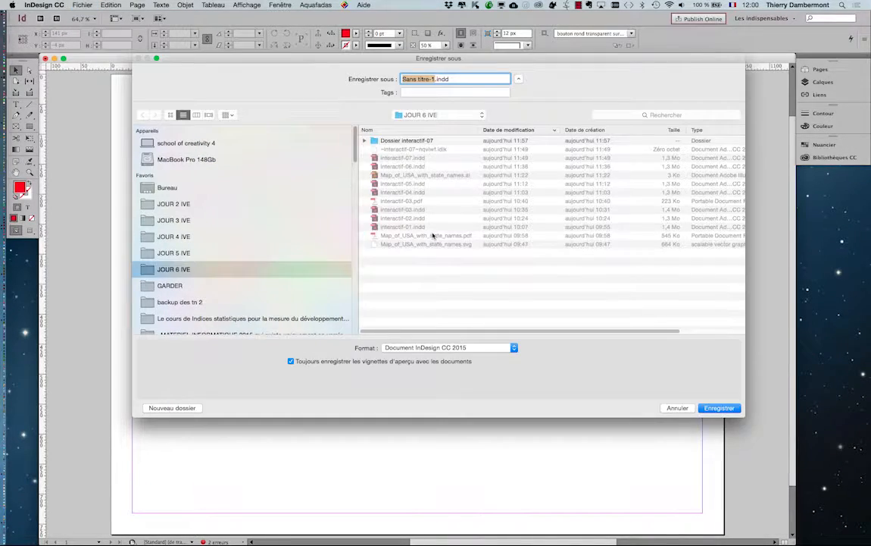
pyautogui.click(443, 142)
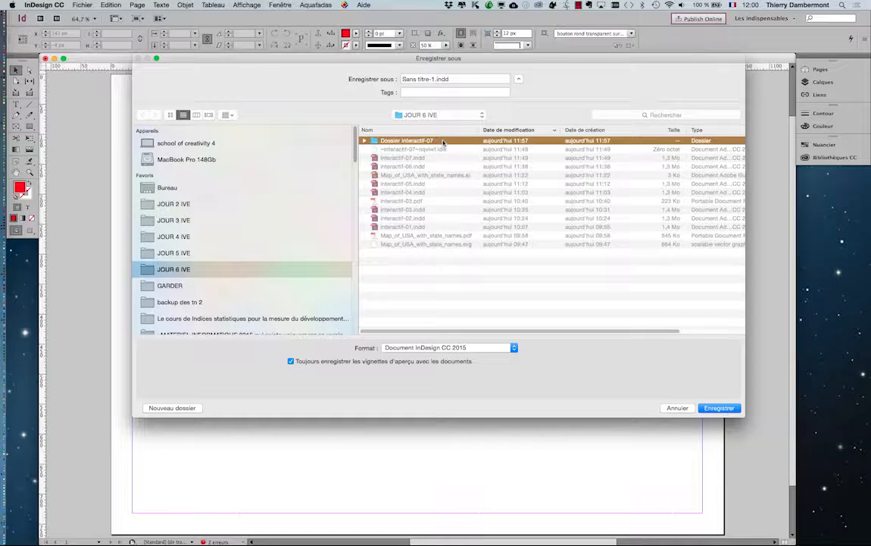
pyautogui.doubleClick(444, 141)
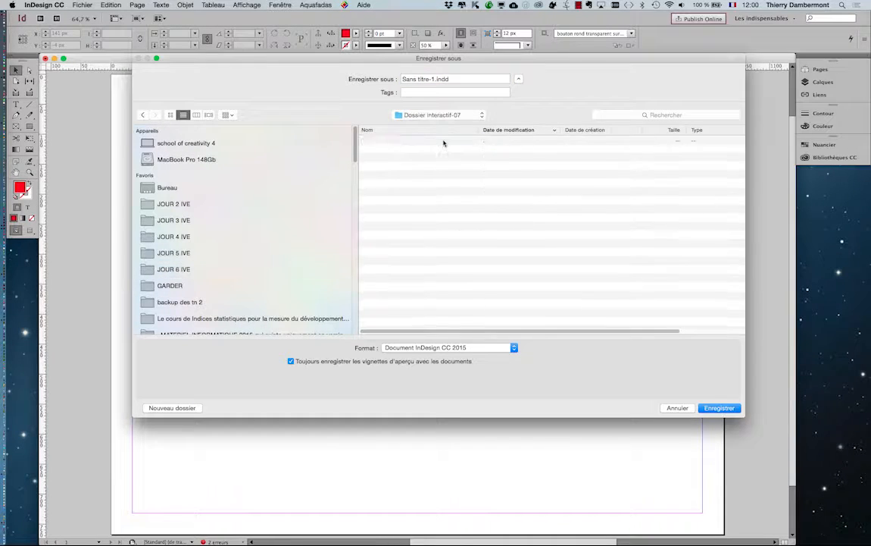
pyautogui.click(721, 408)
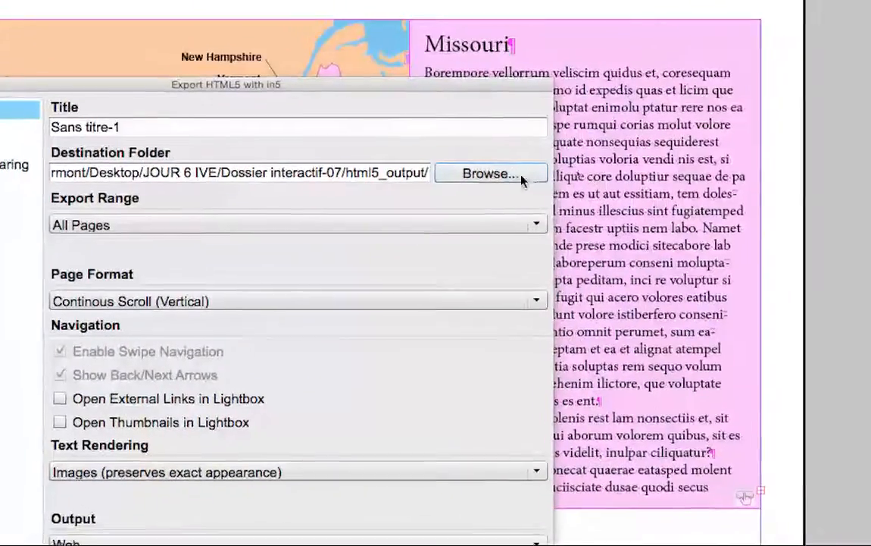
# Create a folder named export-html-avec-in5 in JOUR 6 IVE and choose it as the export's destination folder
pyautogui.click(521, 179)
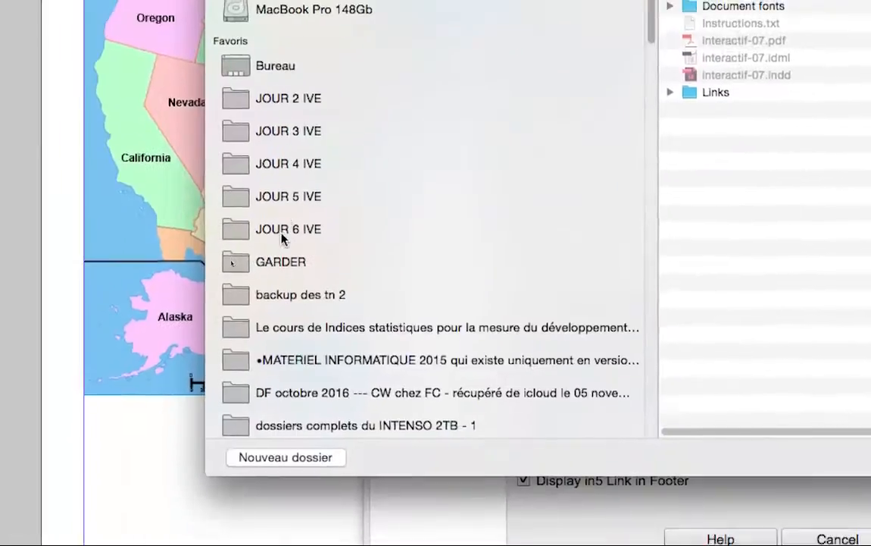
pyautogui.click(288, 235)
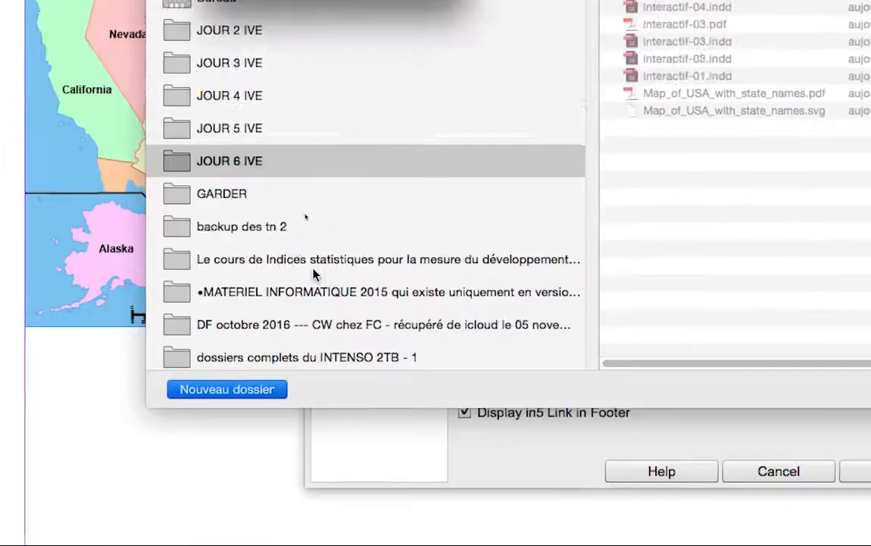
pyautogui.click(227, 389)
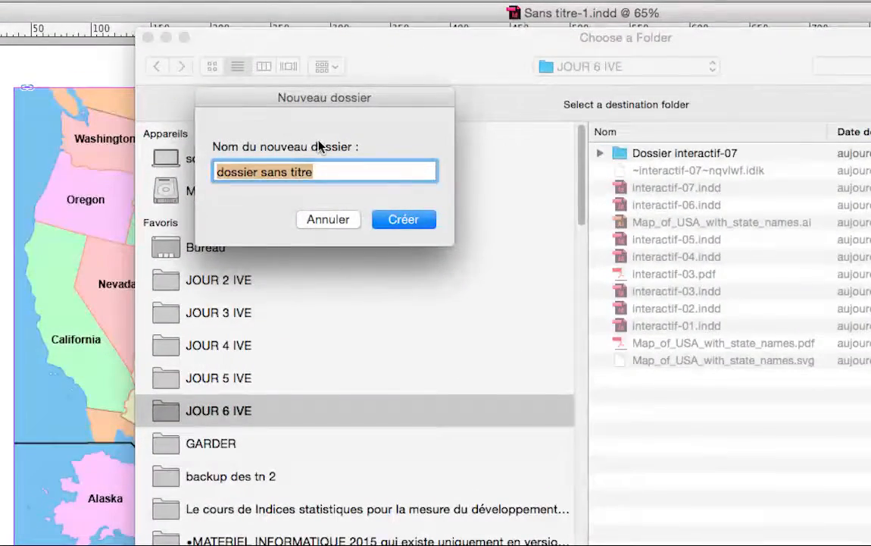
pyautogui.write('export html a')
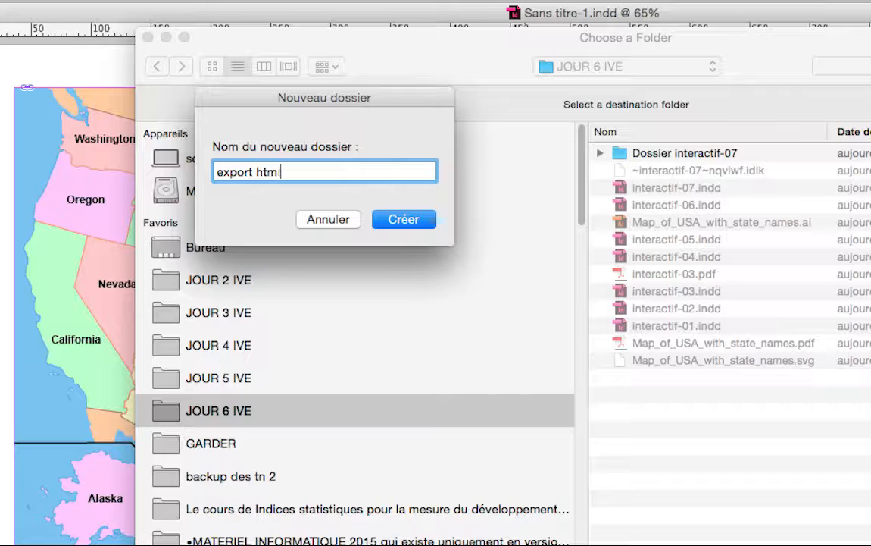
pyautogui.write('vec in5')
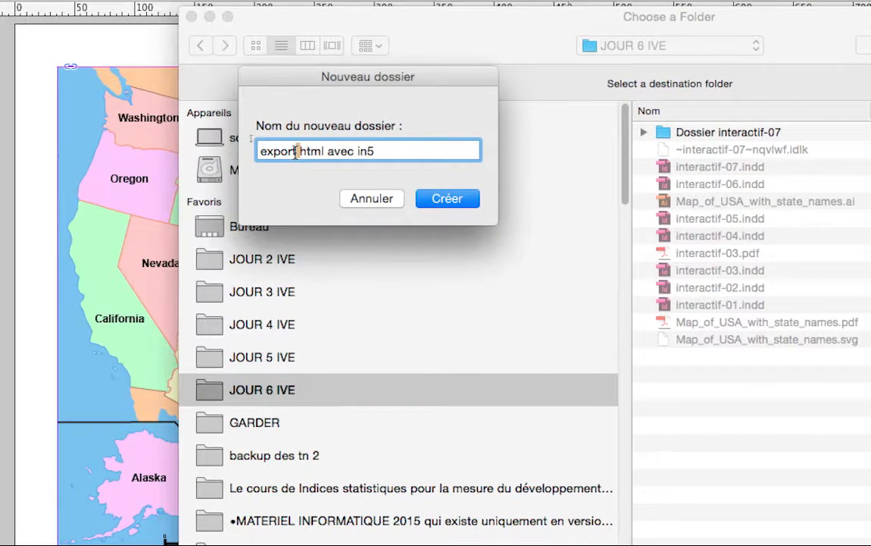
pyautogui.moveTo(323, 152); pyautogui.dragTo(321, 151)
pyautogui.write('-html-')
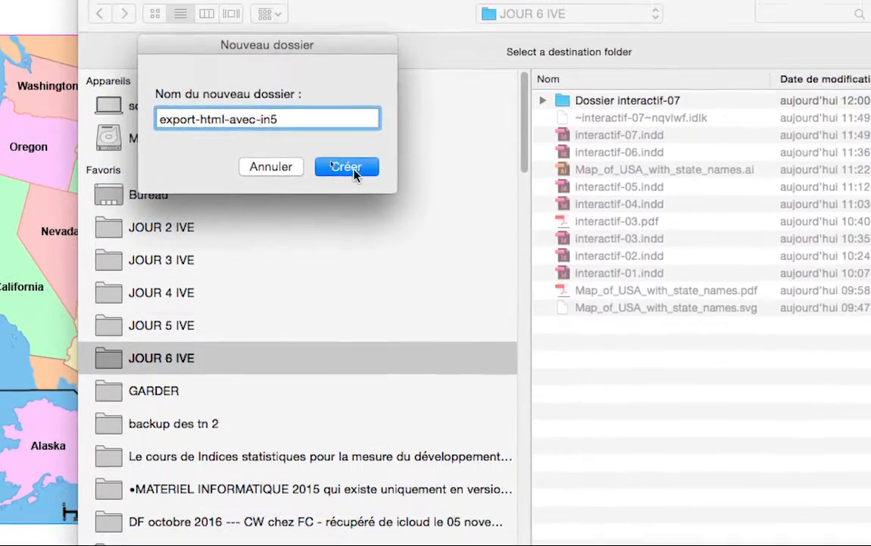
pyautogui.click(410, 198)
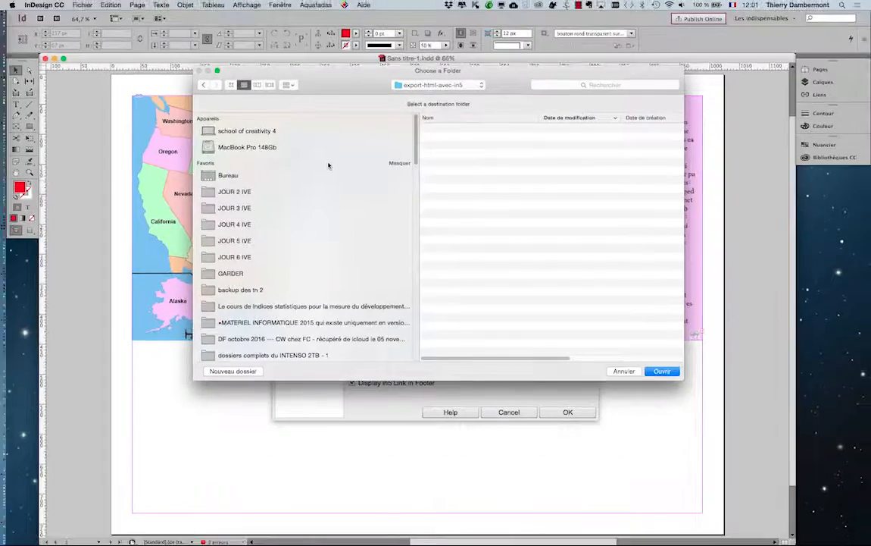
pyautogui.click(655, 370)
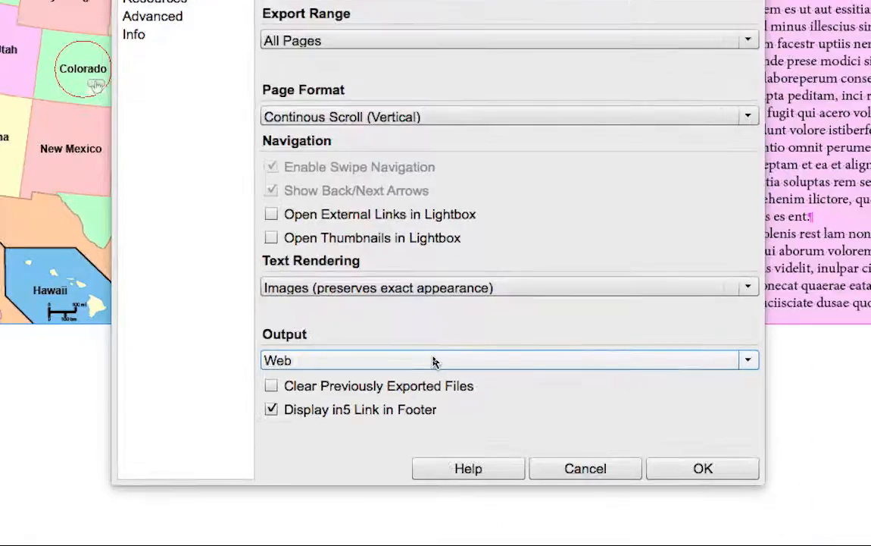
# Set the output to Liquid State Publishing System and look through the Backgrounds, SEO & Meta, Analytics & Sharing, Resources and Advanced export settings
pyautogui.click(433, 359)
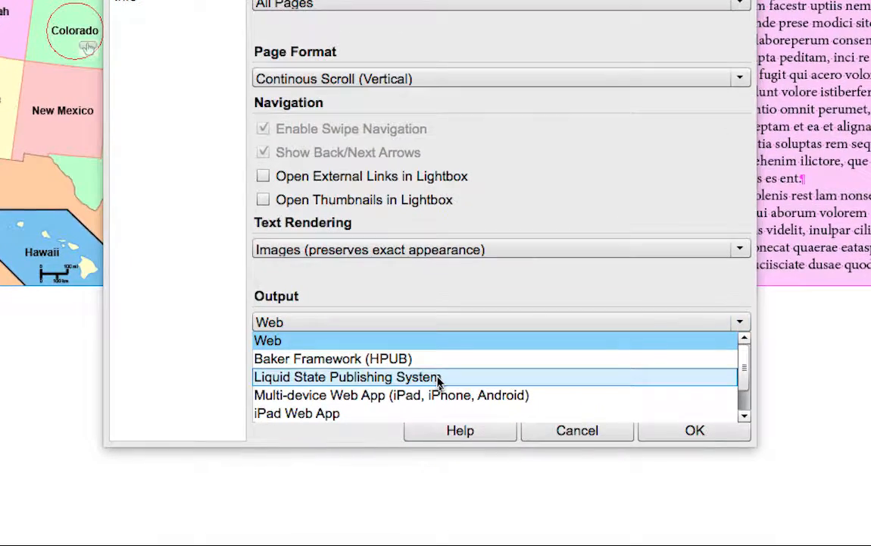
pyautogui.click(437, 378)
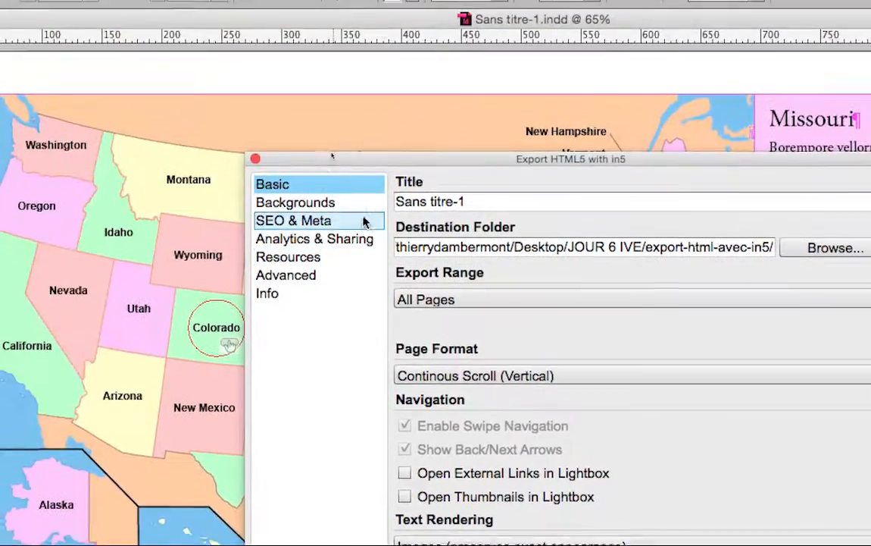
pyautogui.click(306, 128)
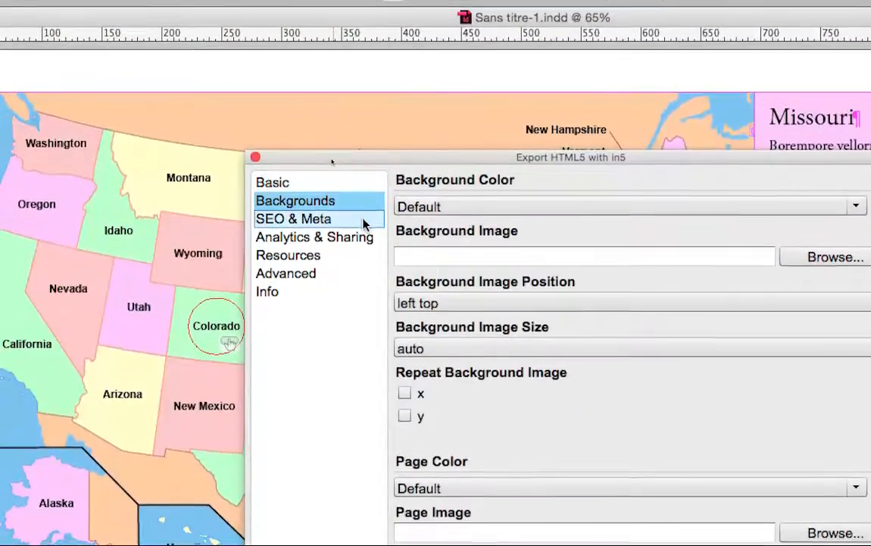
pyautogui.click(364, 220)
pyautogui.click(363, 237)
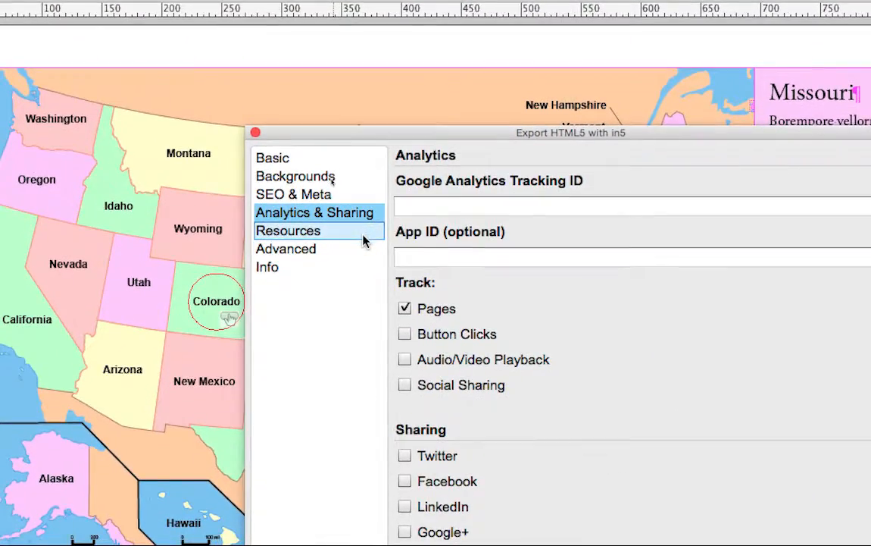
pyautogui.click(363, 236)
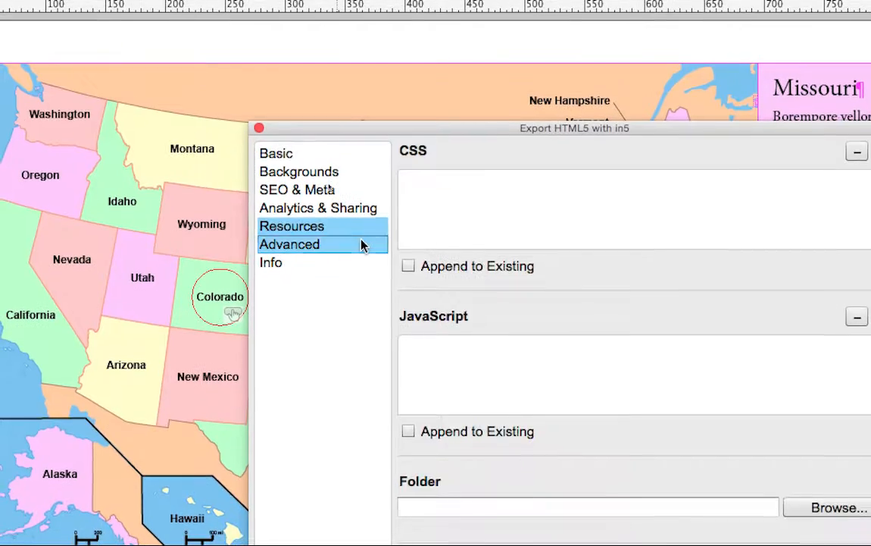
pyautogui.click(358, 246)
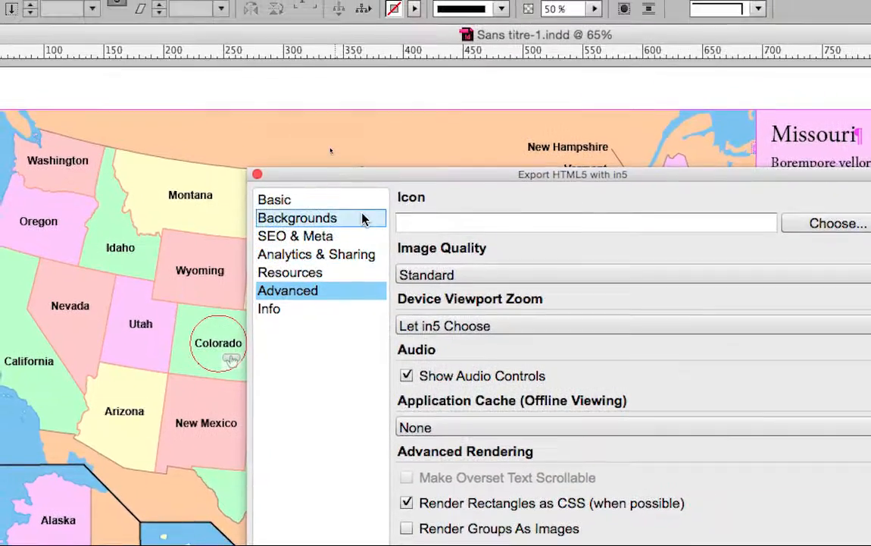
pyautogui.click(318, 200)
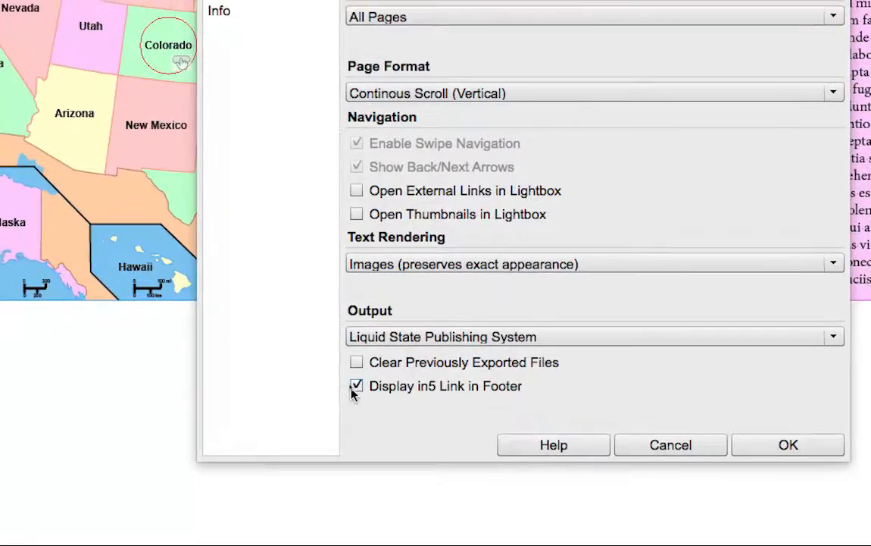
# Turn off the display of the in5 link in the footer and run the HTML5 export
pyautogui.click(352, 383)
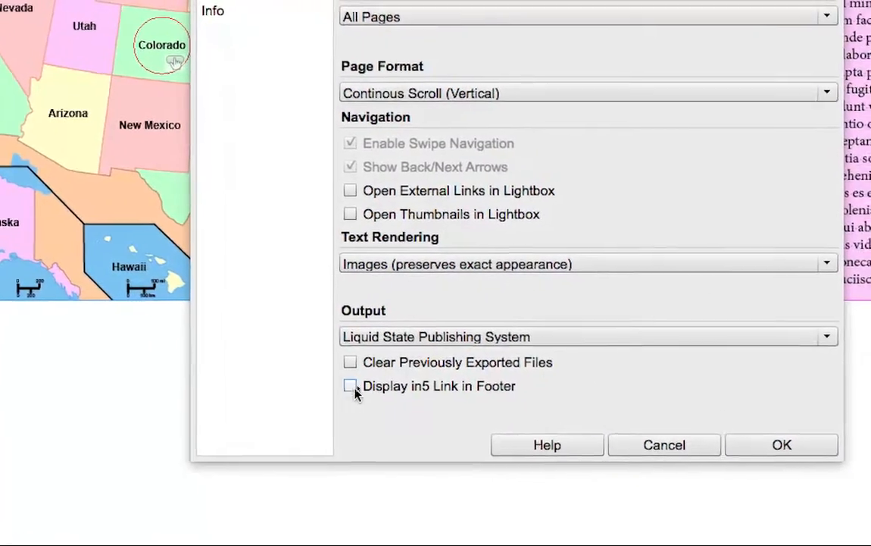
pyautogui.click(782, 445)
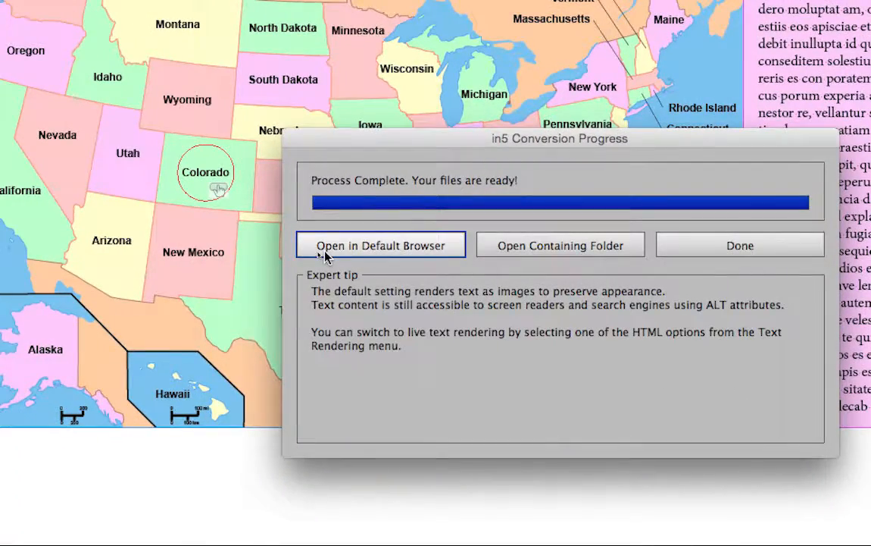
# Open the exported page in the default browser, dismiss the in5 conversion window and switch to Firefox
pyautogui.click(324, 256)
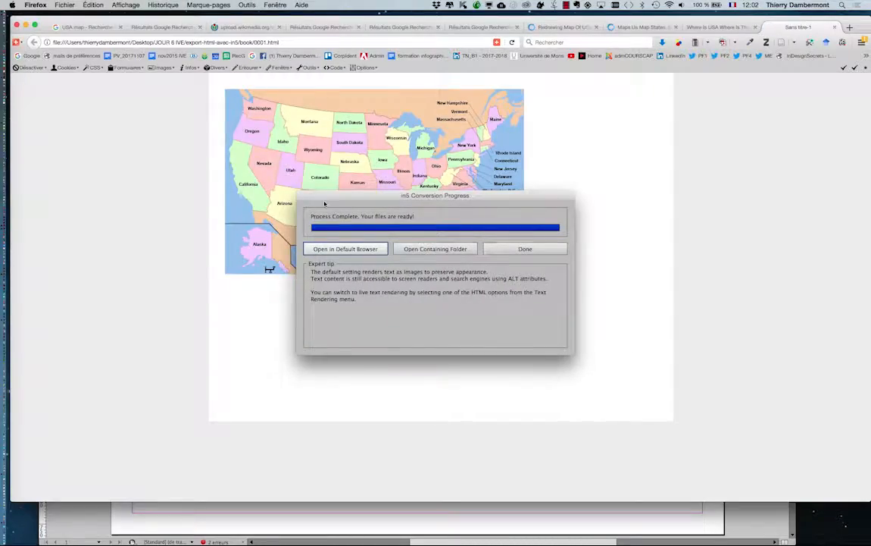
pyautogui.click(544, 251)
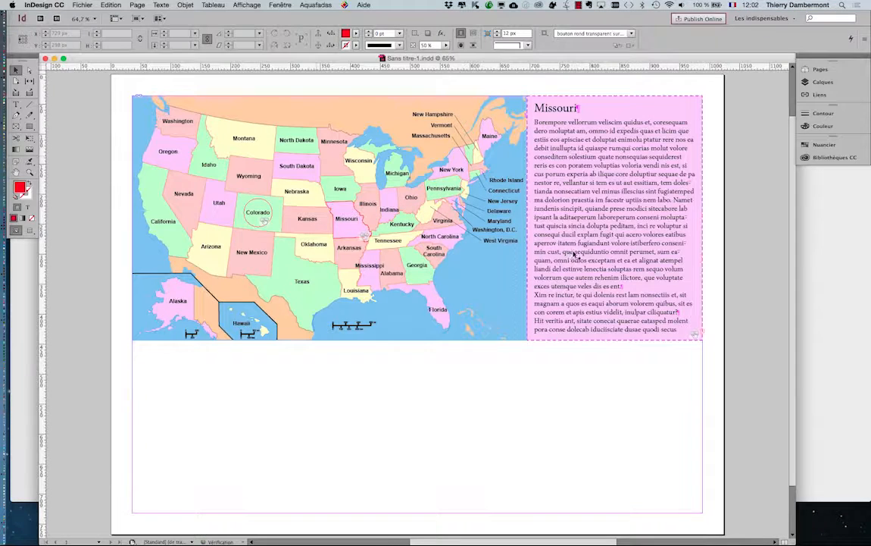
pyautogui.press('super+Tab')
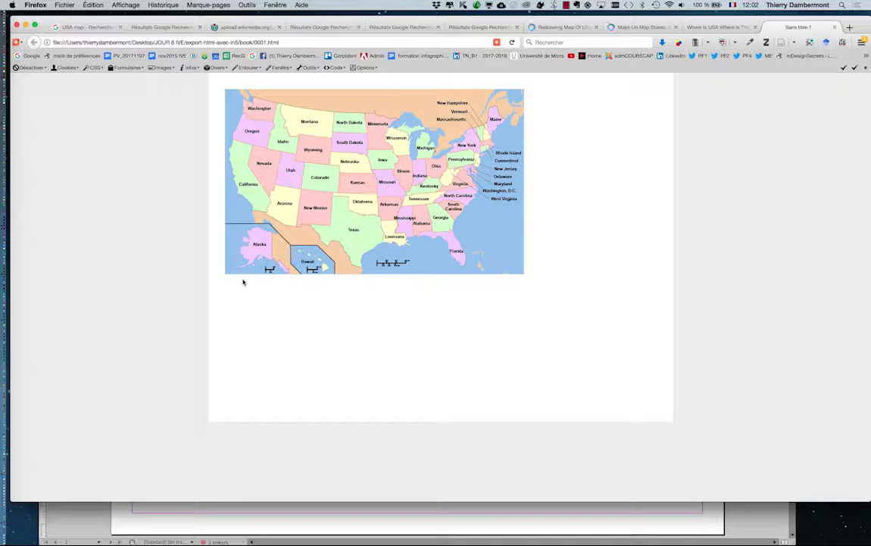
pyautogui.press('super+plus')
pyautogui.press('super+plus')
pyautogui.press('super+plus')
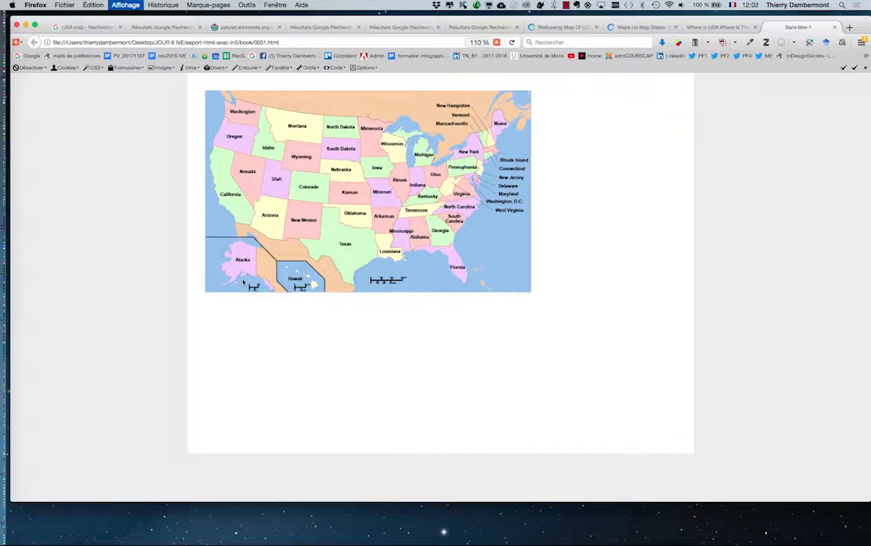
# Test the Colorado and Missouri buttons on the exported map by activating them alternately
pyautogui.click(275, 216)
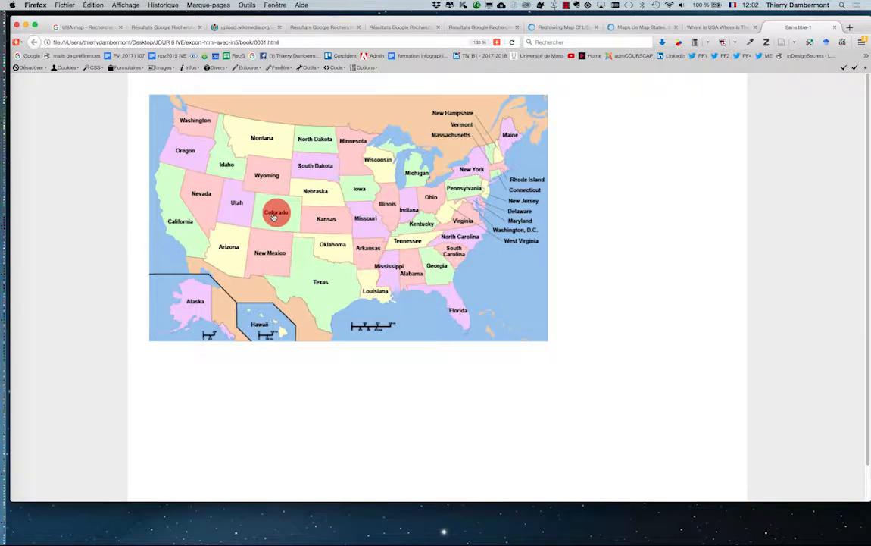
pyautogui.click(274, 216)
pyautogui.click(370, 216)
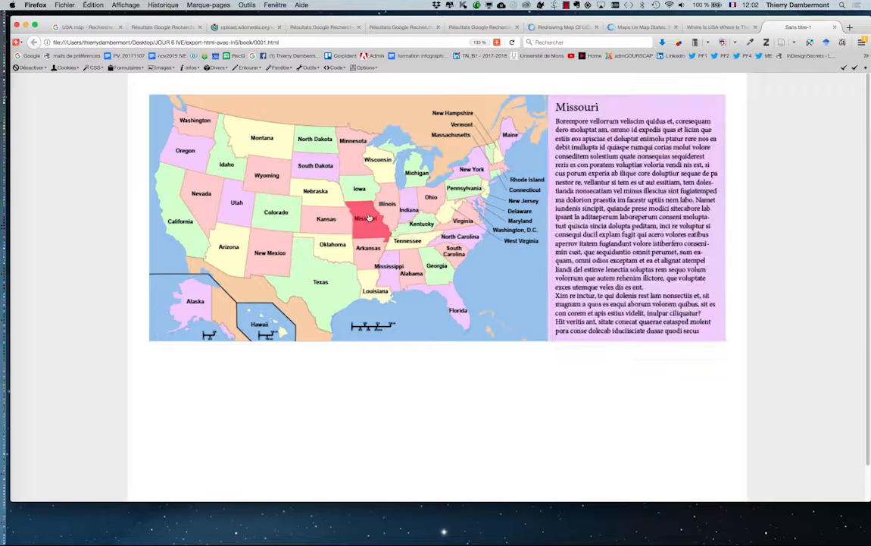
pyautogui.click(273, 216)
pyautogui.click(362, 223)
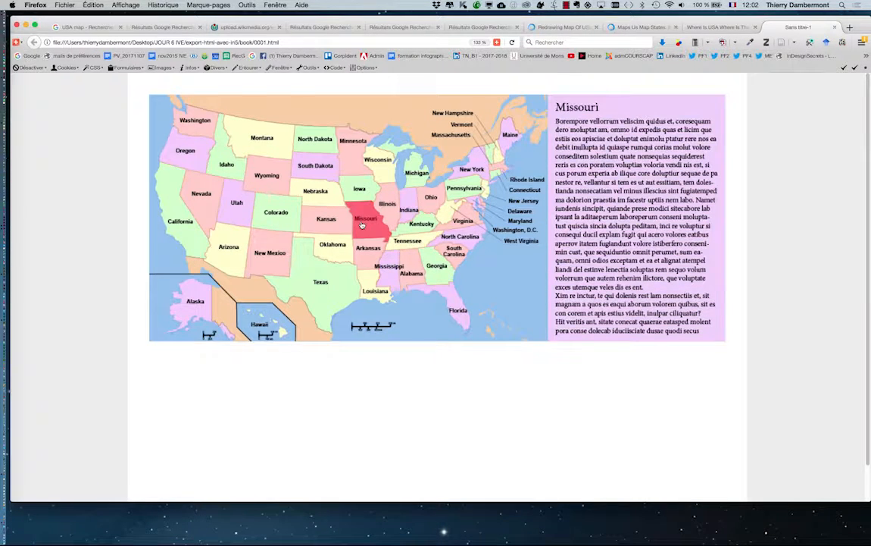
pyautogui.click(274, 216)
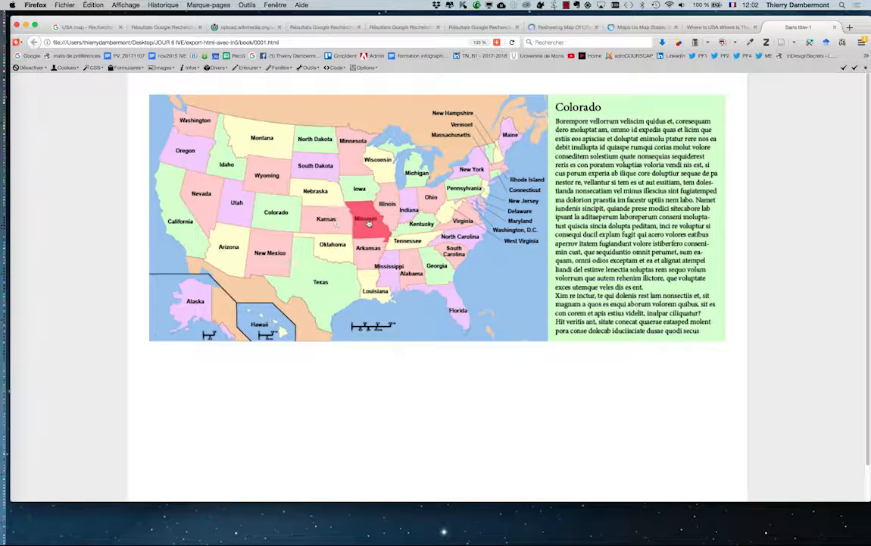
# Test the Missouri and Colorado buttons again, finishing with the Colorado text displayed beside the map
pyautogui.click(369, 222)
pyautogui.click(274, 212)
pyautogui.click(366, 220)
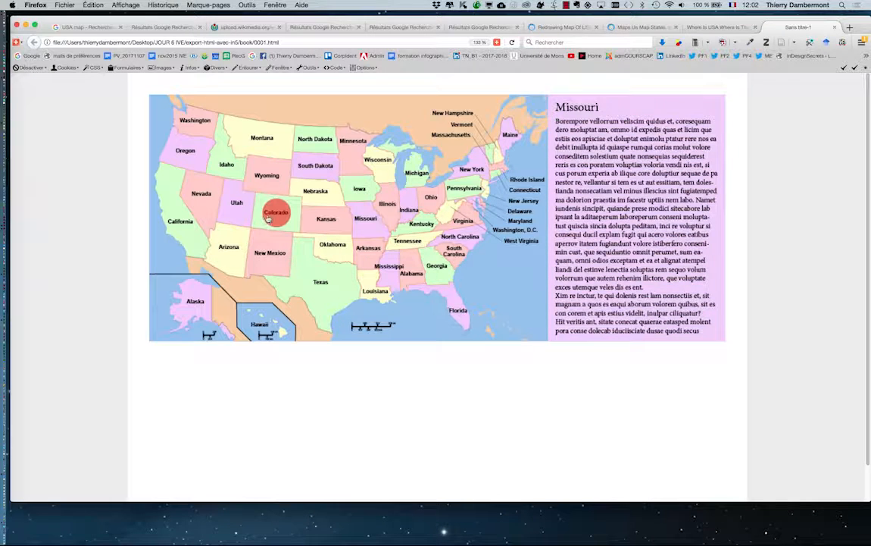
pyautogui.click(268, 217)
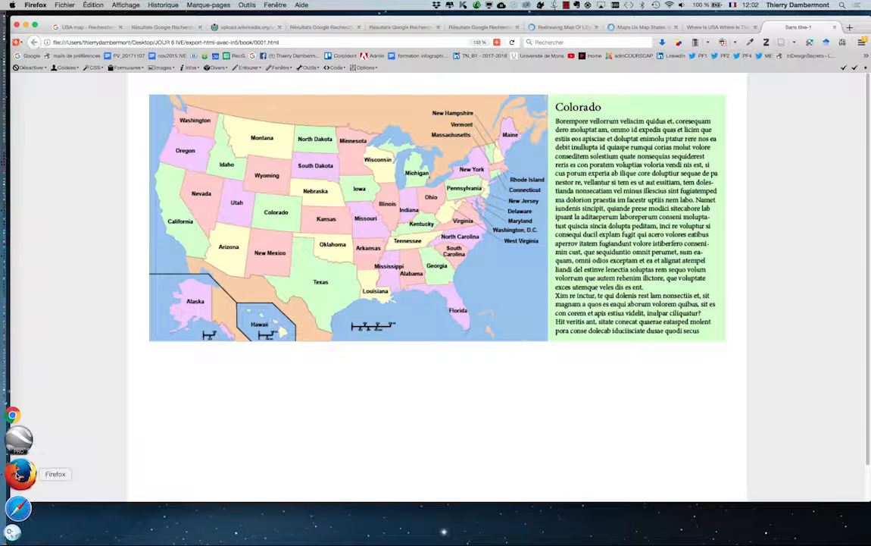
# Open a new browser window and search the web for "ajar in5"
pyautogui.click(69, 5)
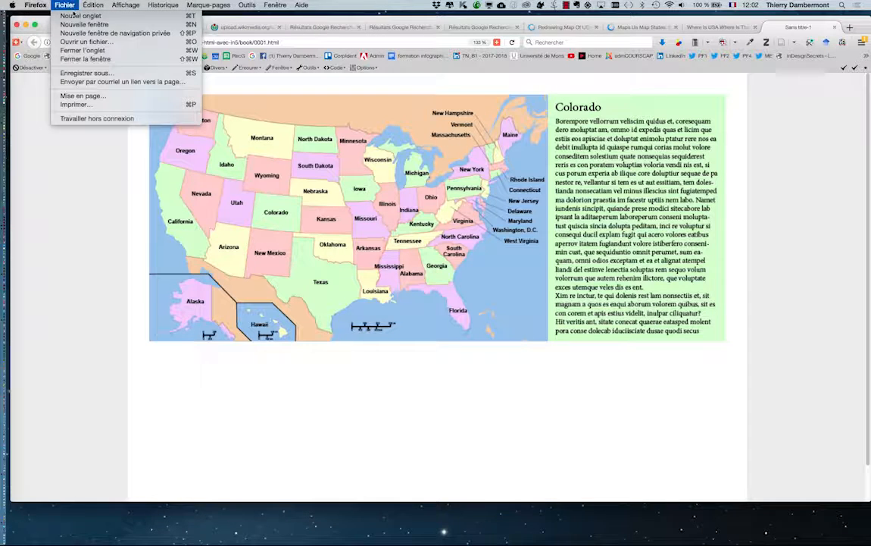
pyautogui.click(311, 171)
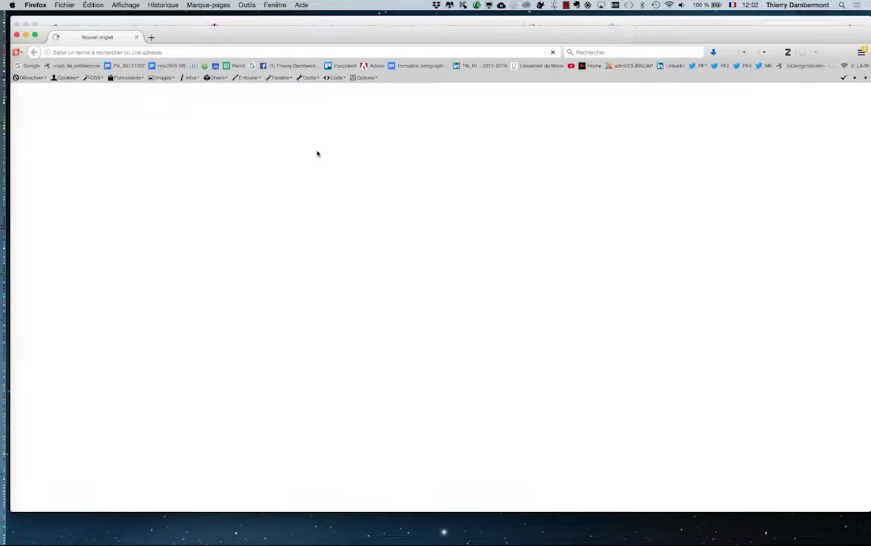
pyautogui.click(555, 53)
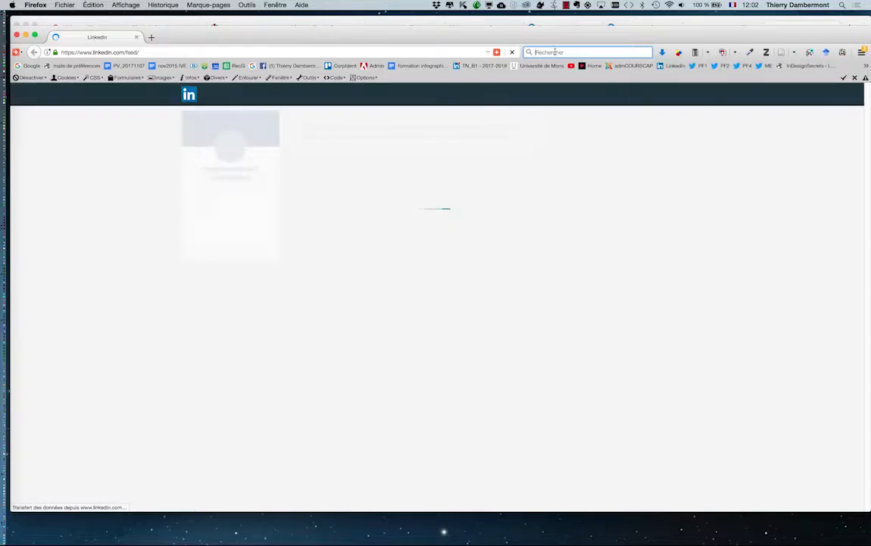
pyautogui.write('ajar')
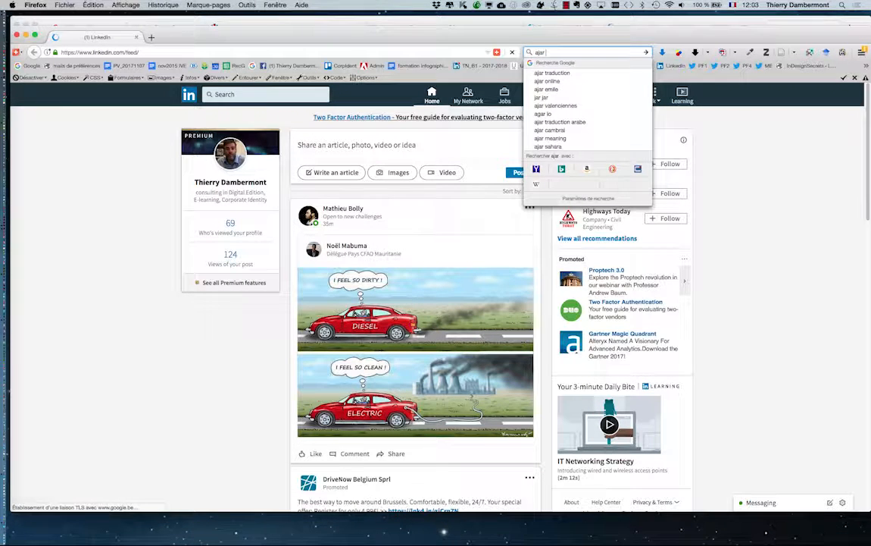
pyautogui.write(' in5')
pyautogui.press('Return')
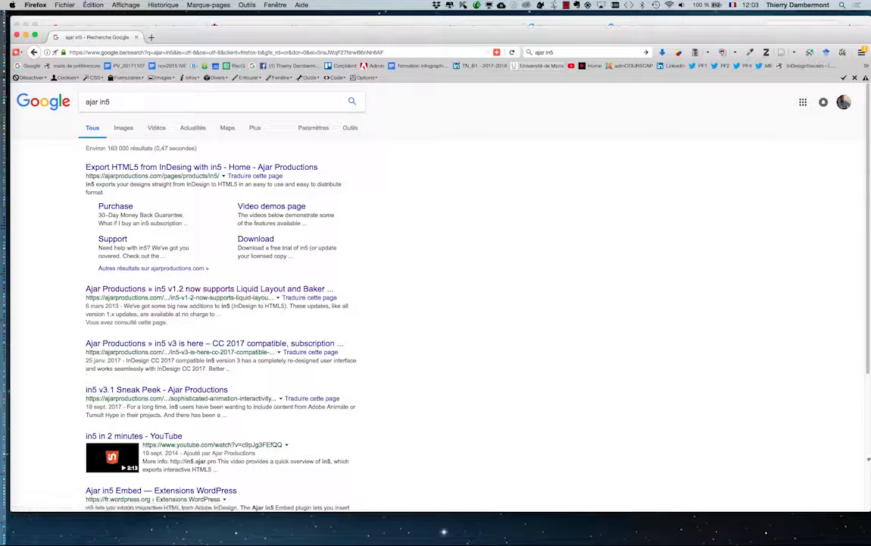
# Narrow and reposition the search window, and open the Ajar Productions in5 product page from the results
pyautogui.moveTo(859, 508); pyautogui.dragTo(558, 509)
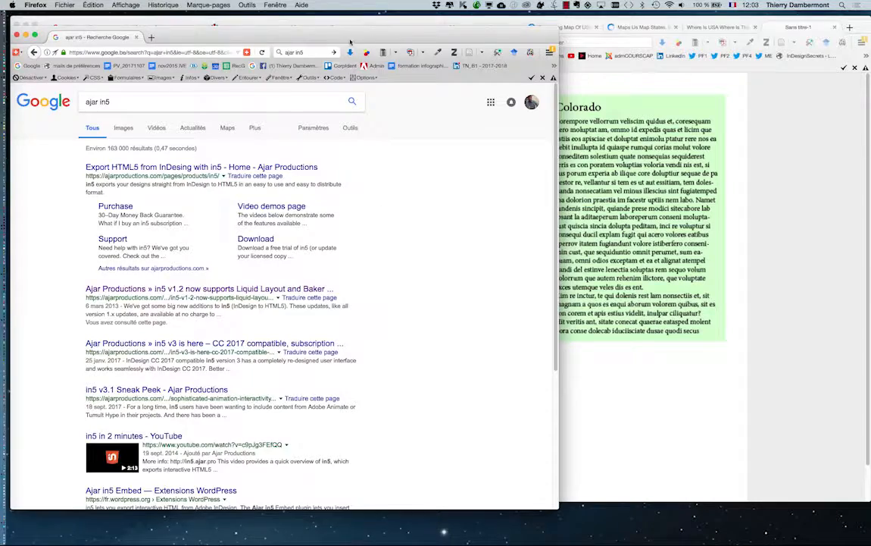
pyautogui.moveTo(351, 42); pyautogui.dragTo(462, 41)
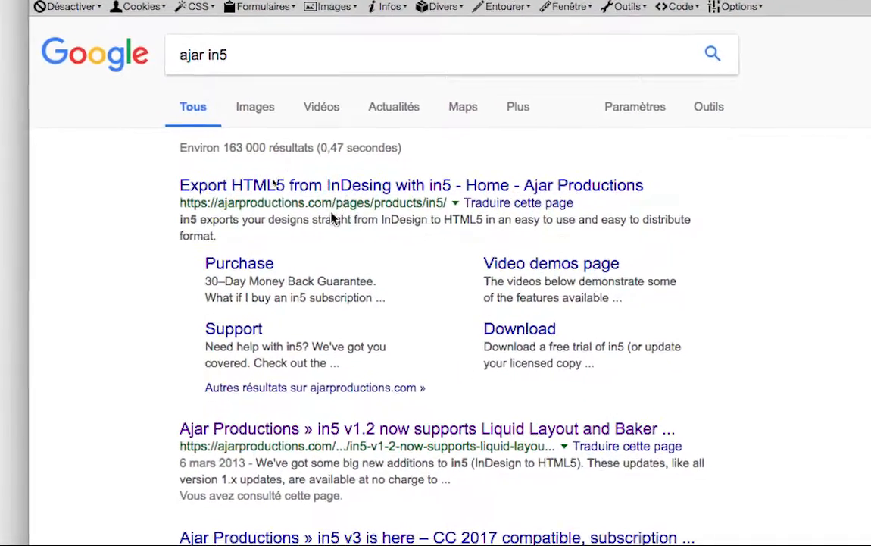
pyautogui.click(335, 206)
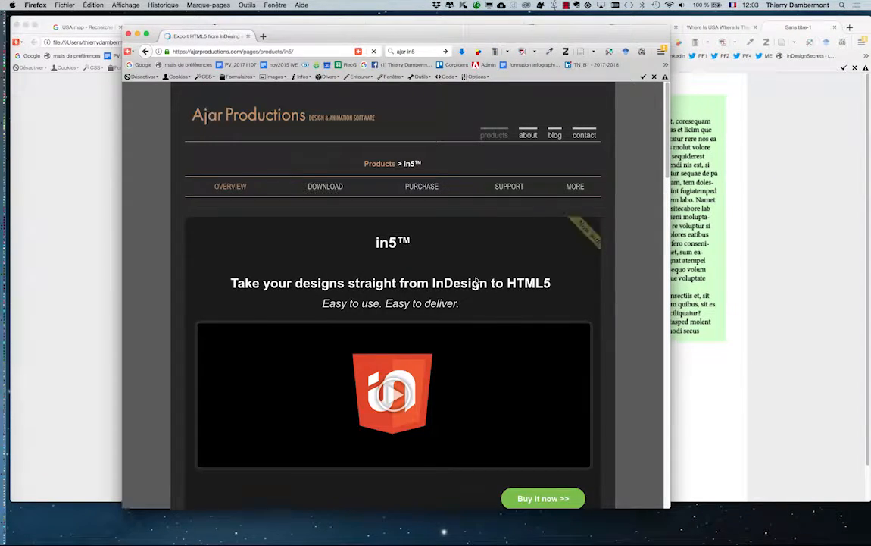
# Dismiss the free course sign-up pop-up covering the in5 overview page
pyautogui.scroll(-1, 629, 391)
pyautogui.scroll(-1, 629, 391)
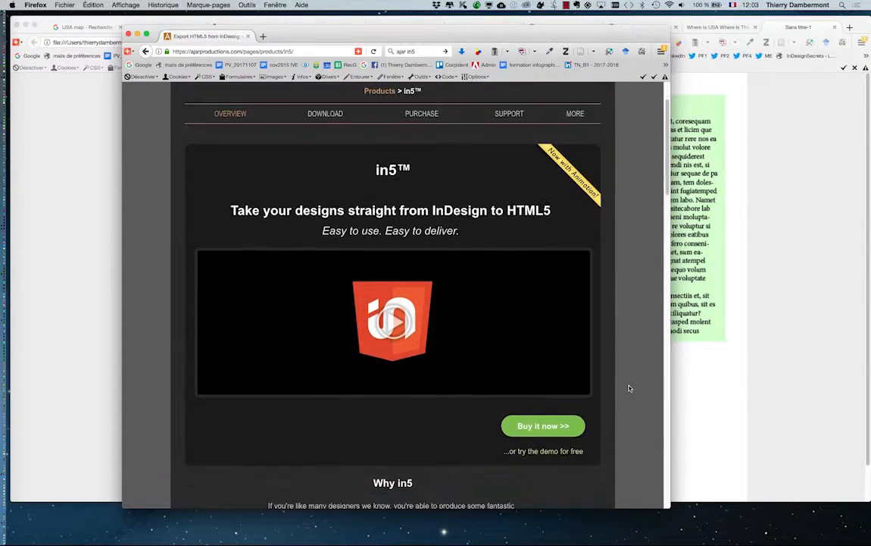
pyautogui.click(36, 6)
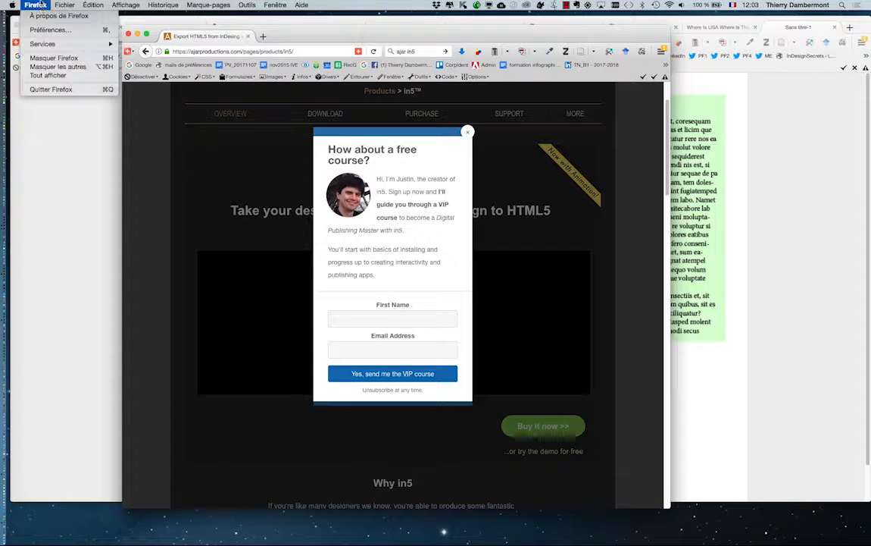
pyautogui.click(468, 133)
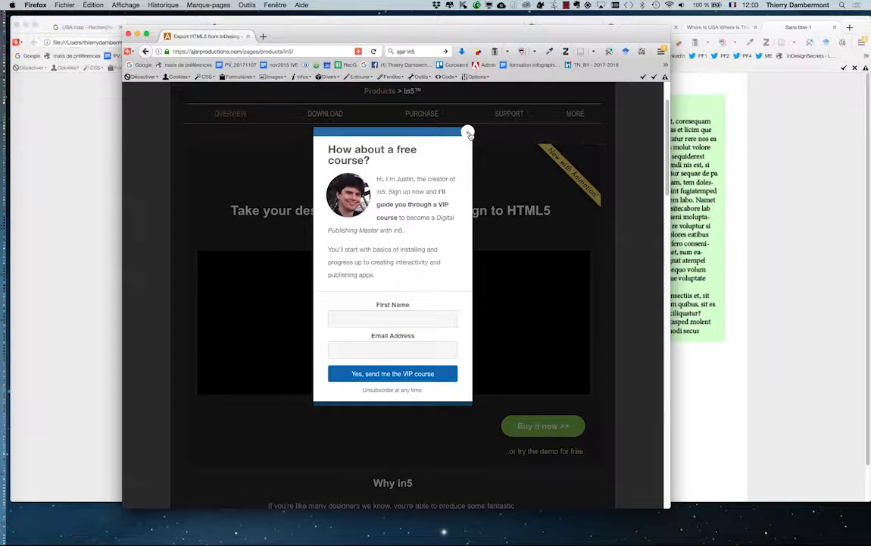
pyautogui.click(468, 133)
pyautogui.click(44, 4)
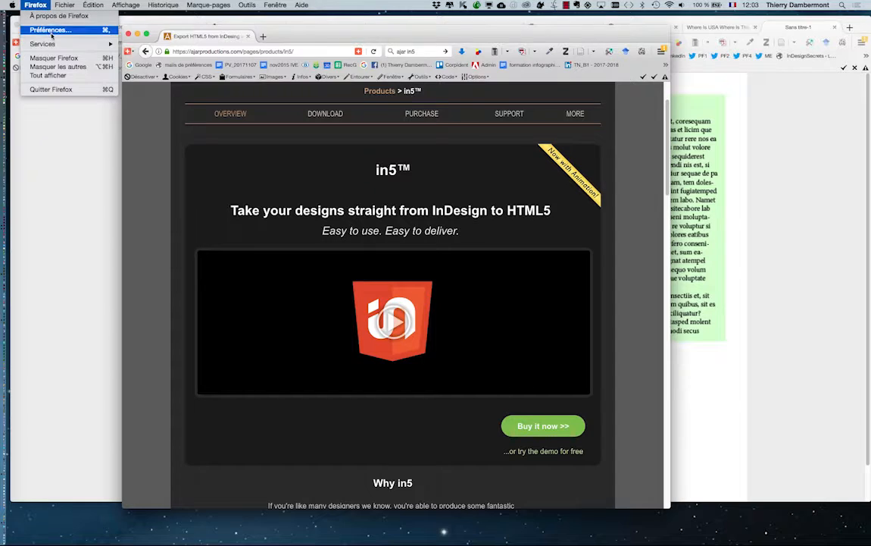
pyautogui.moveTo(55, 47)
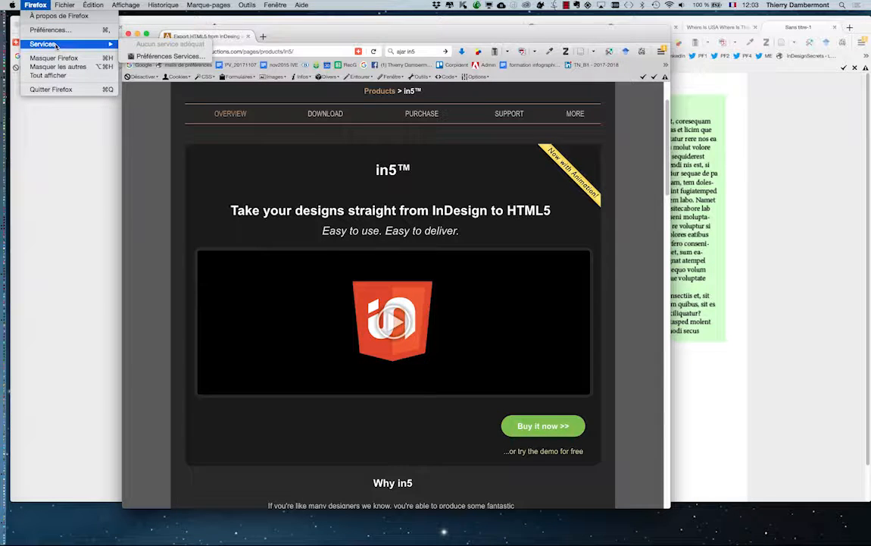
pyautogui.click(157, 145)
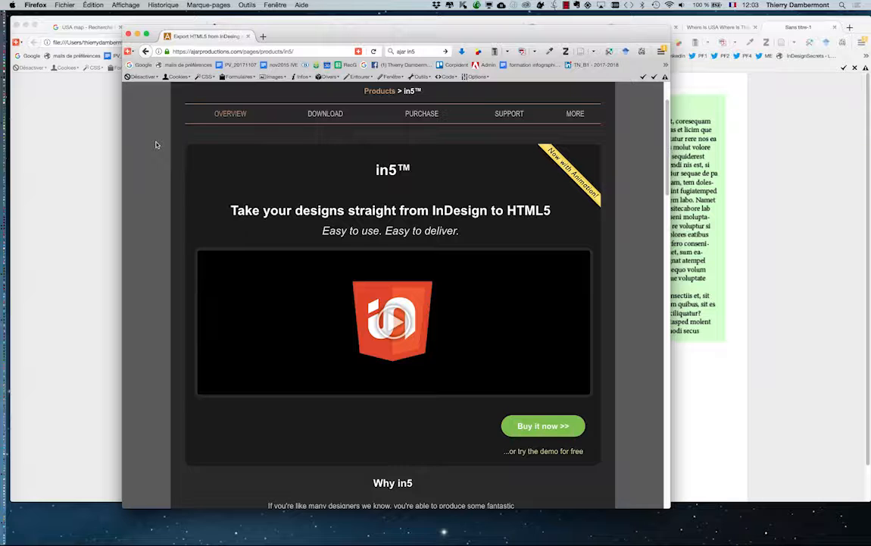
# Examine the in5 product page from the introduction to the expert opinions and the companies using it
pyautogui.scroll(-10, 156, 145)
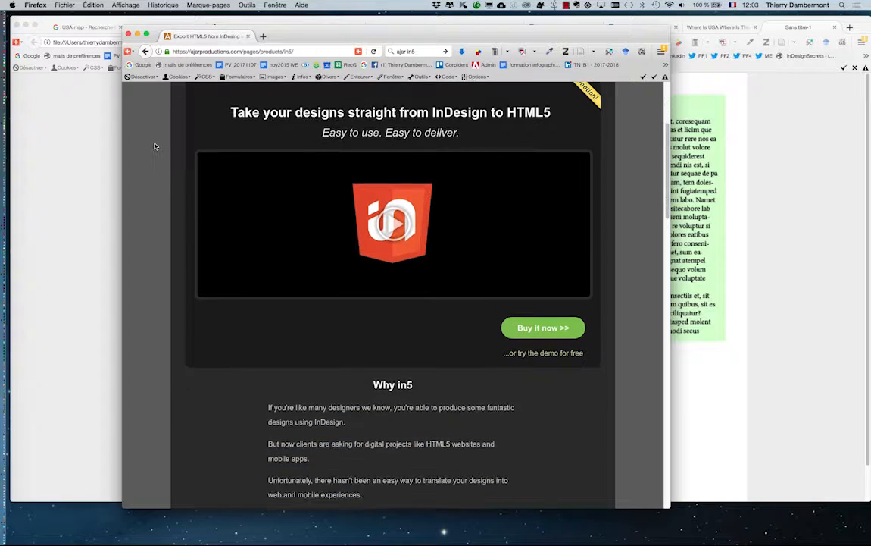
pyautogui.scroll(-12, 154, 146)
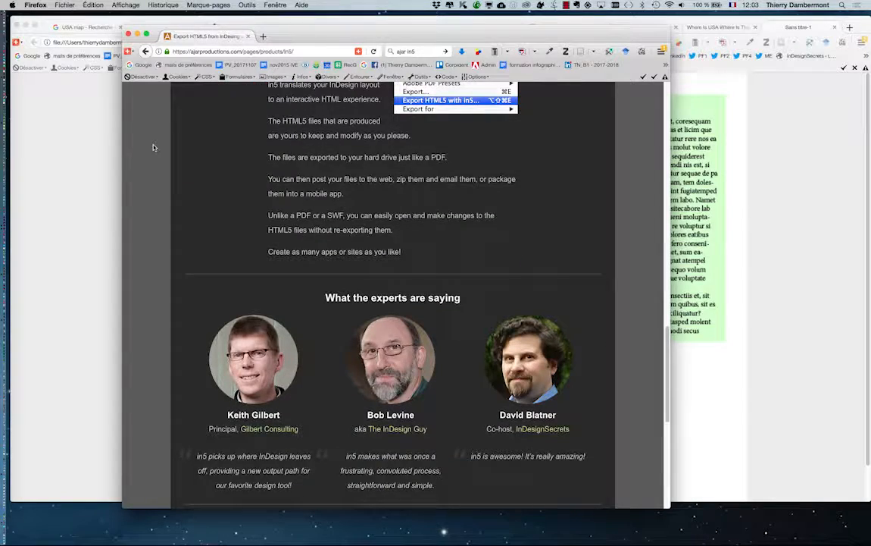
pyautogui.scroll(-3, 154, 148)
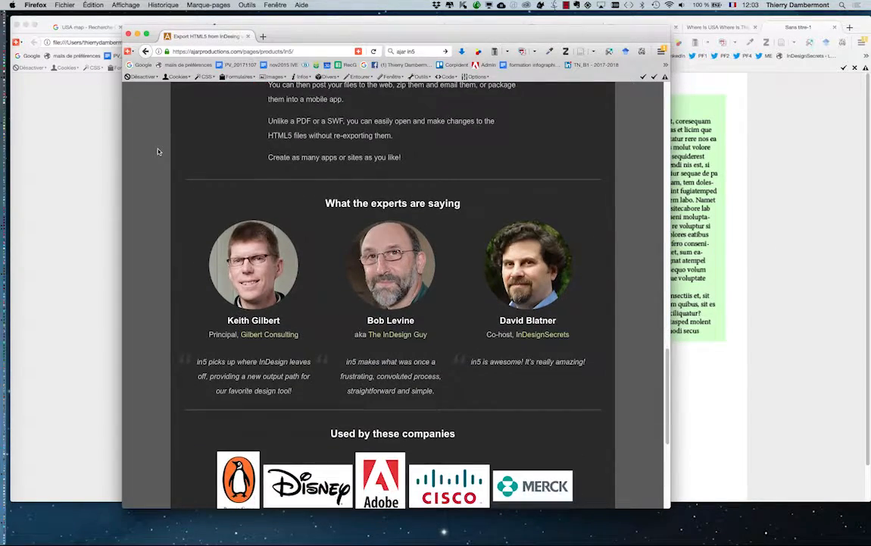
pyautogui.scroll(20, 158, 152)
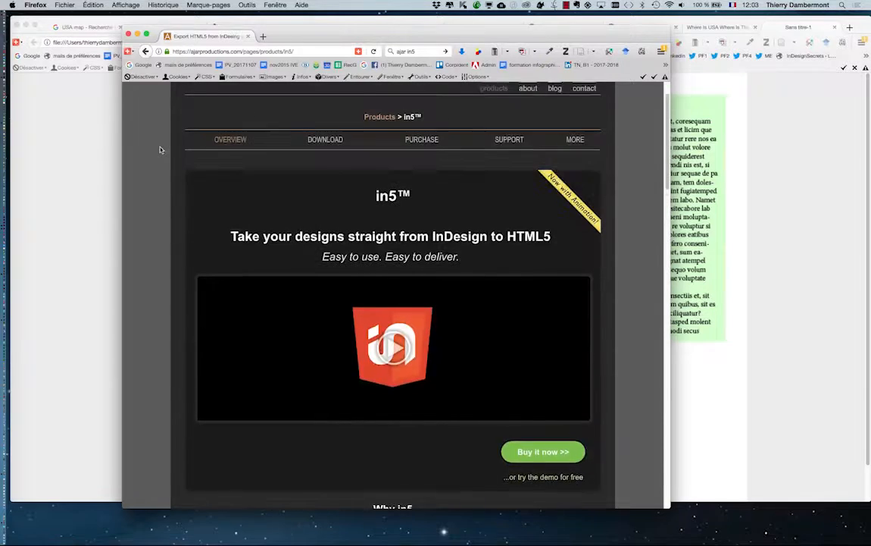
pyautogui.scroll(3, 160, 150)
# Return to the exported map window, make it taller and recheck its buttons, ending with the Missouri text displayed
pyautogui.click(115, 32)
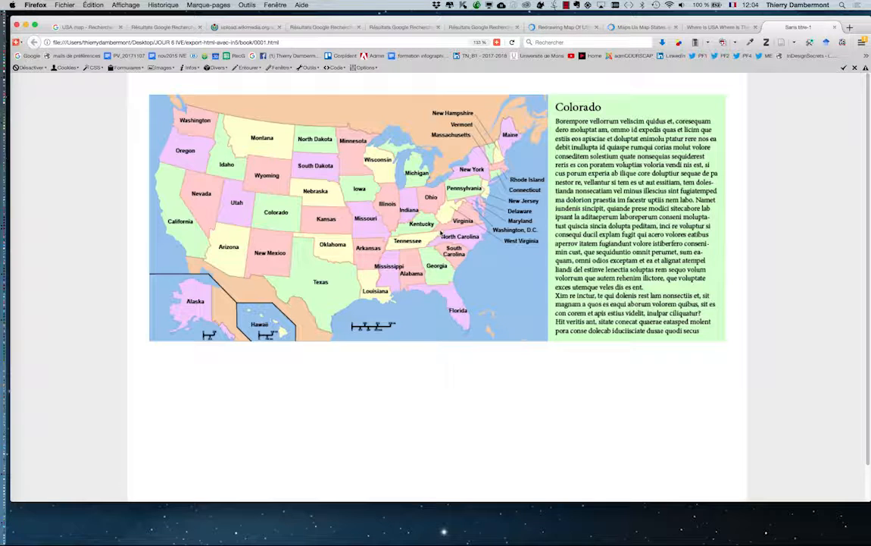
pyautogui.moveTo(869, 498); pyautogui.dragTo(868, 523)
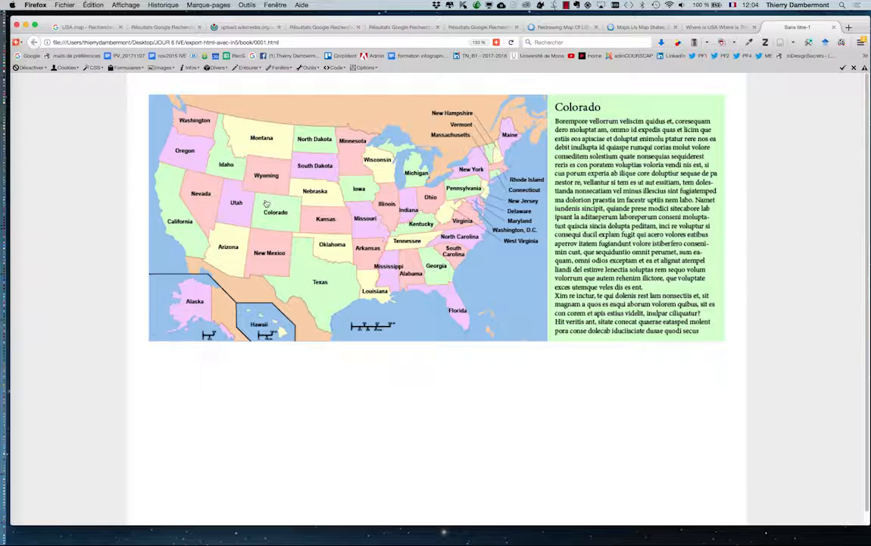
pyautogui.click(360, 220)
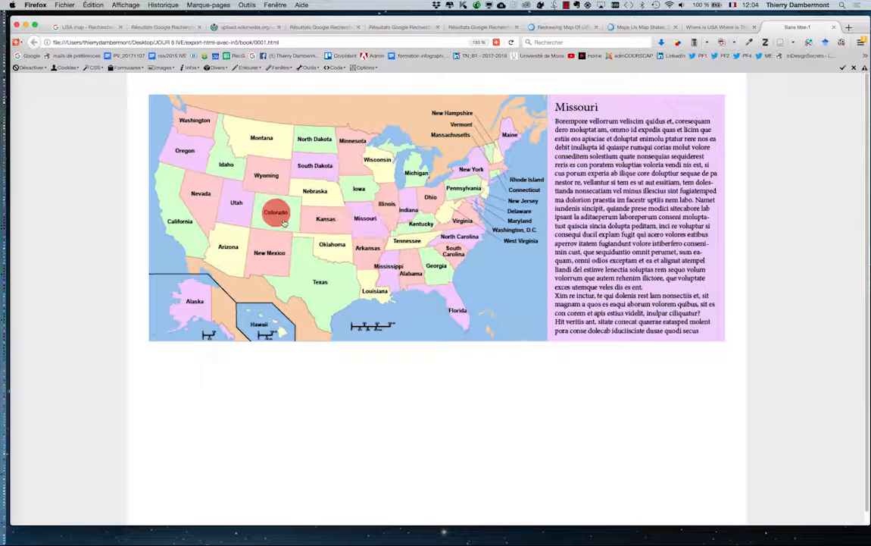
pyautogui.click(281, 218)
pyautogui.click(362, 212)
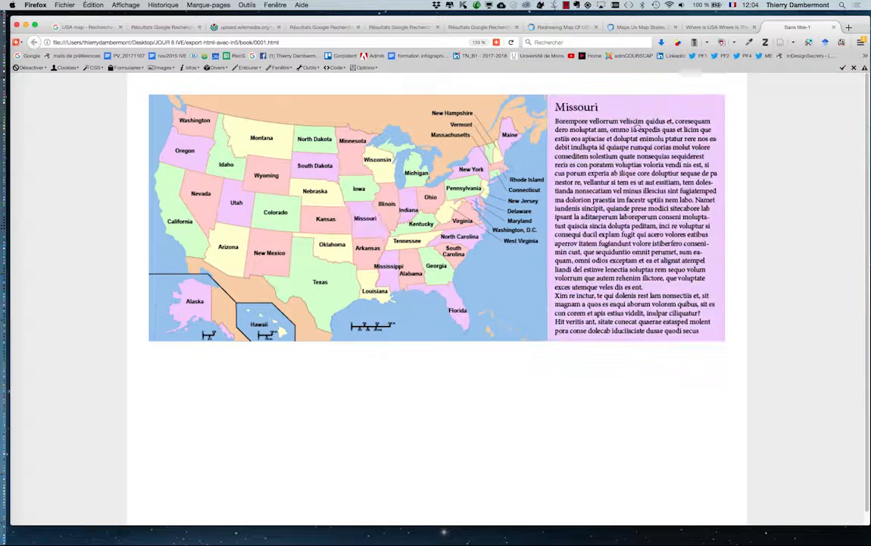
# Close the exported map page, put the Firefox window away and switch back to the map document in InDesign
pyautogui.click(834, 27)
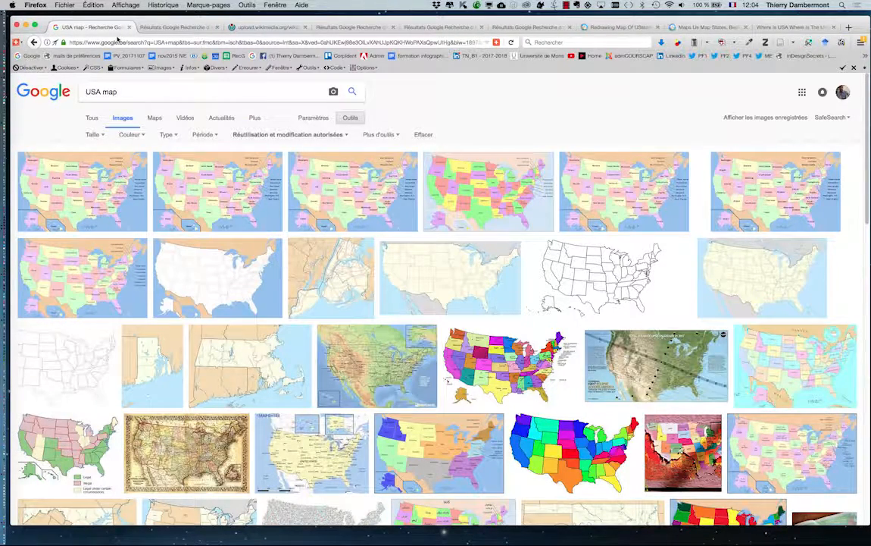
pyautogui.click(27, 27)
pyautogui.press('super+Tab')
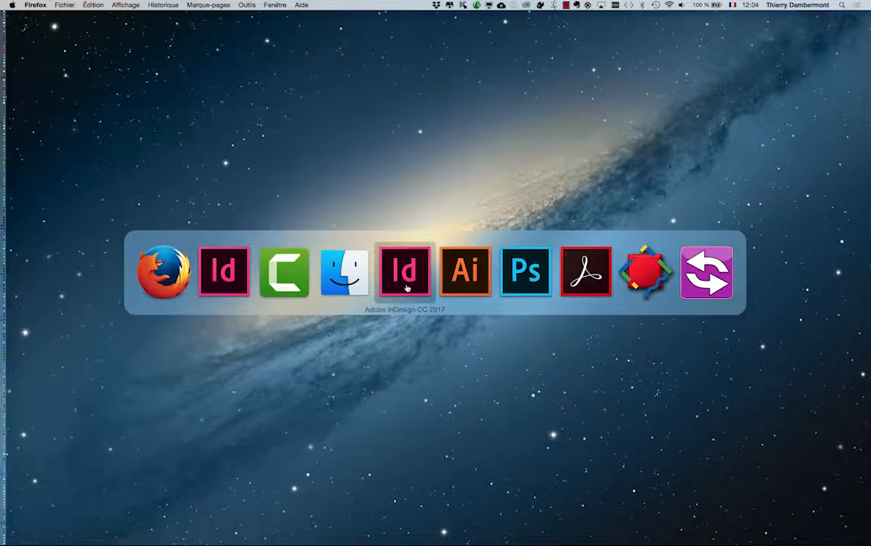
pyautogui.click(228, 273)
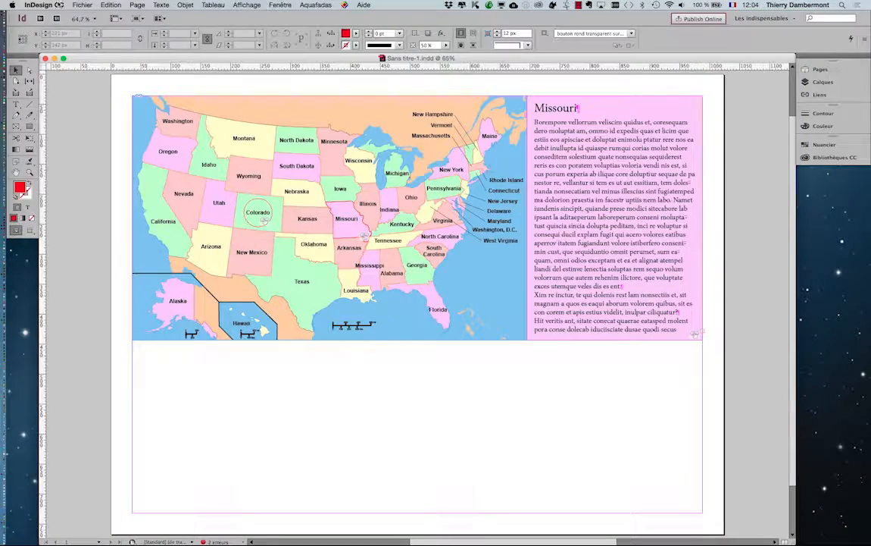